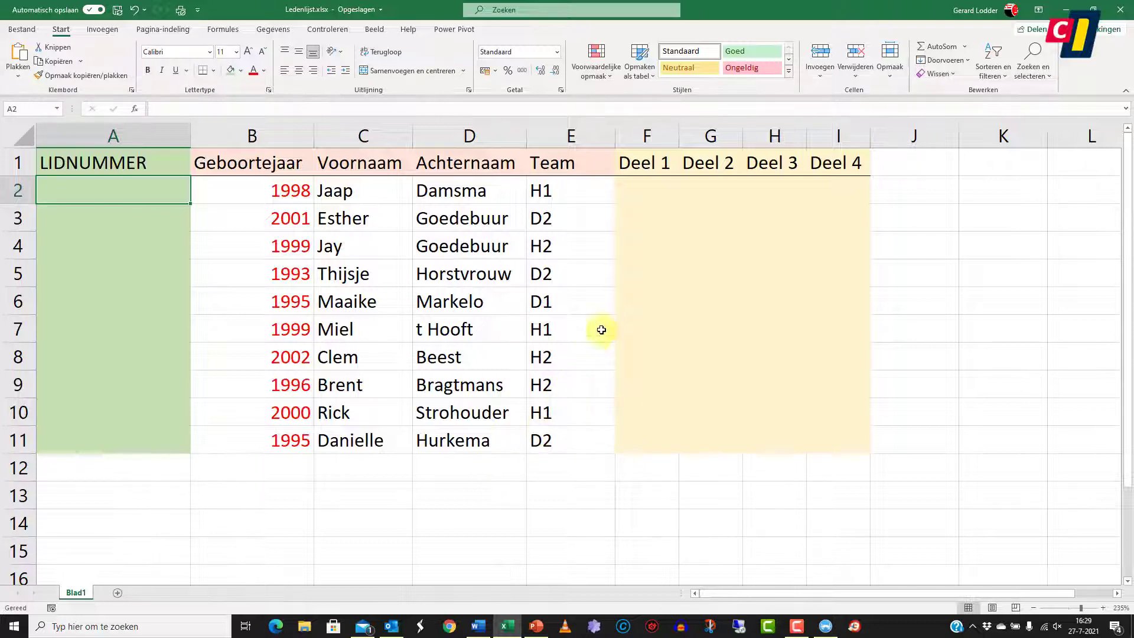
- Enter =DEEL(B2;3;2) in F2 so Deel 1 shows 98 from the 1998 birth year
left_click(639, 191)
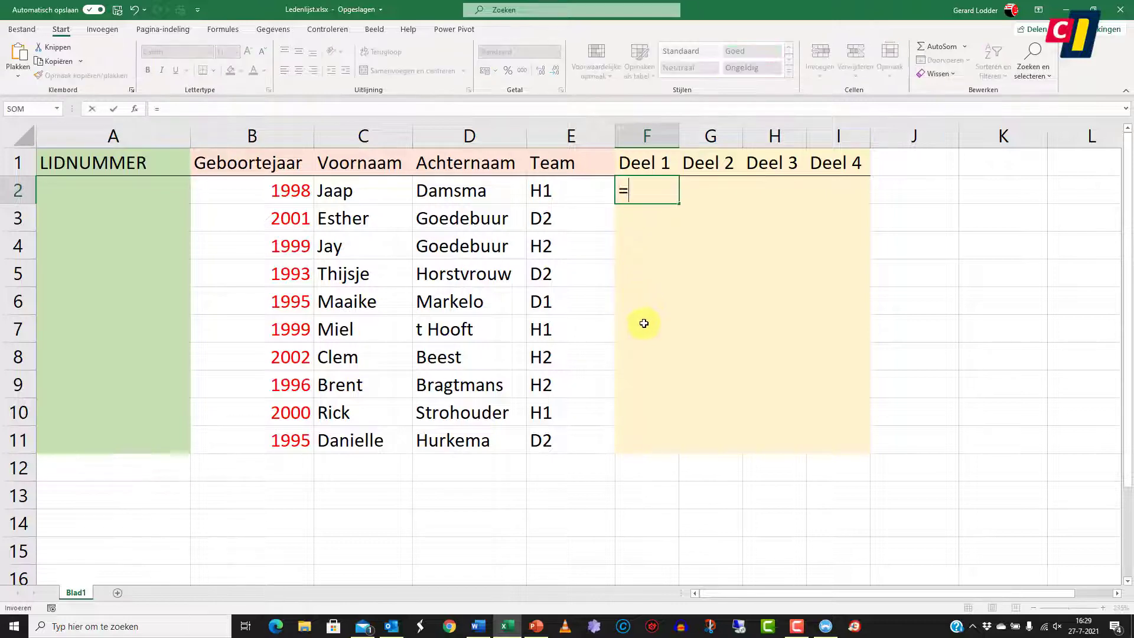
type("=DEEL")
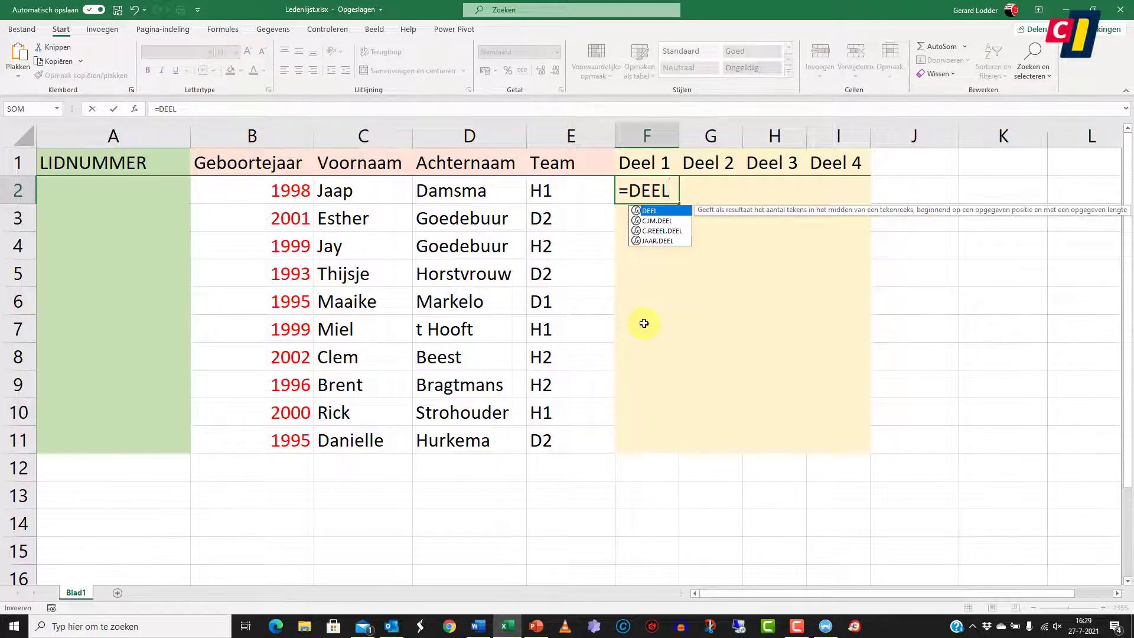
double_click(646, 210)
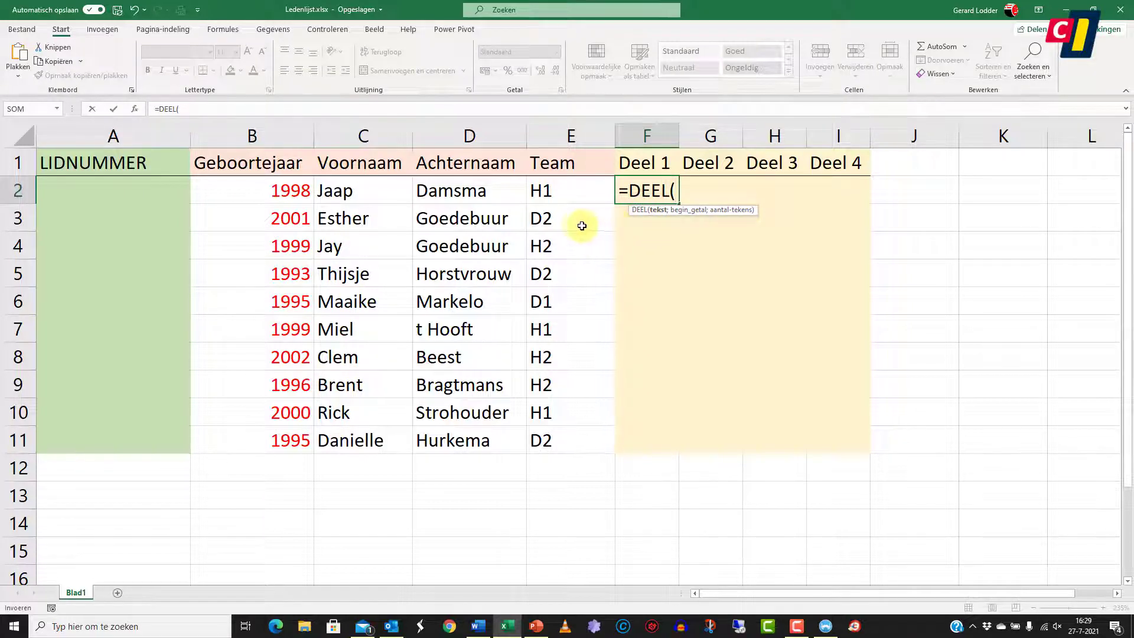
left_click(296, 189)
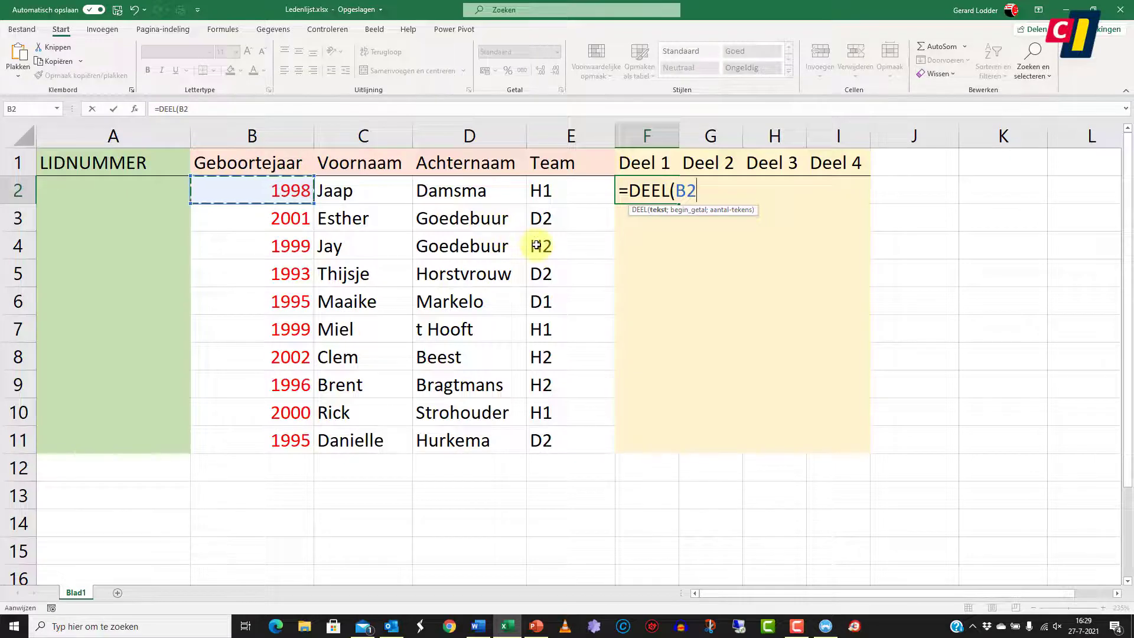
type(";")
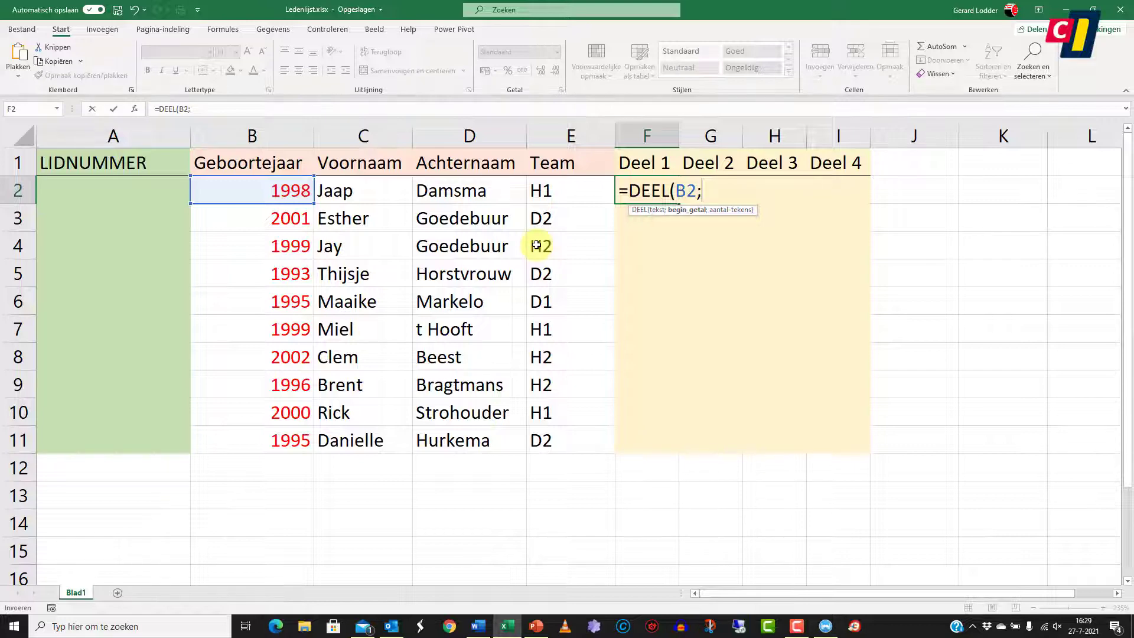
type("3")
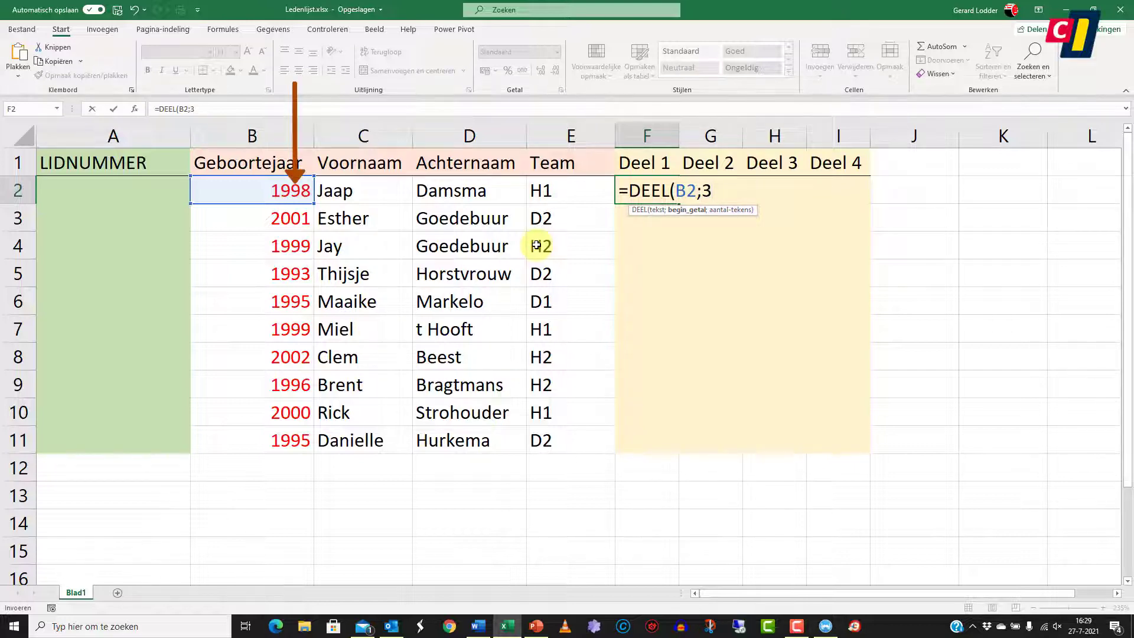
type(";")
type("2")
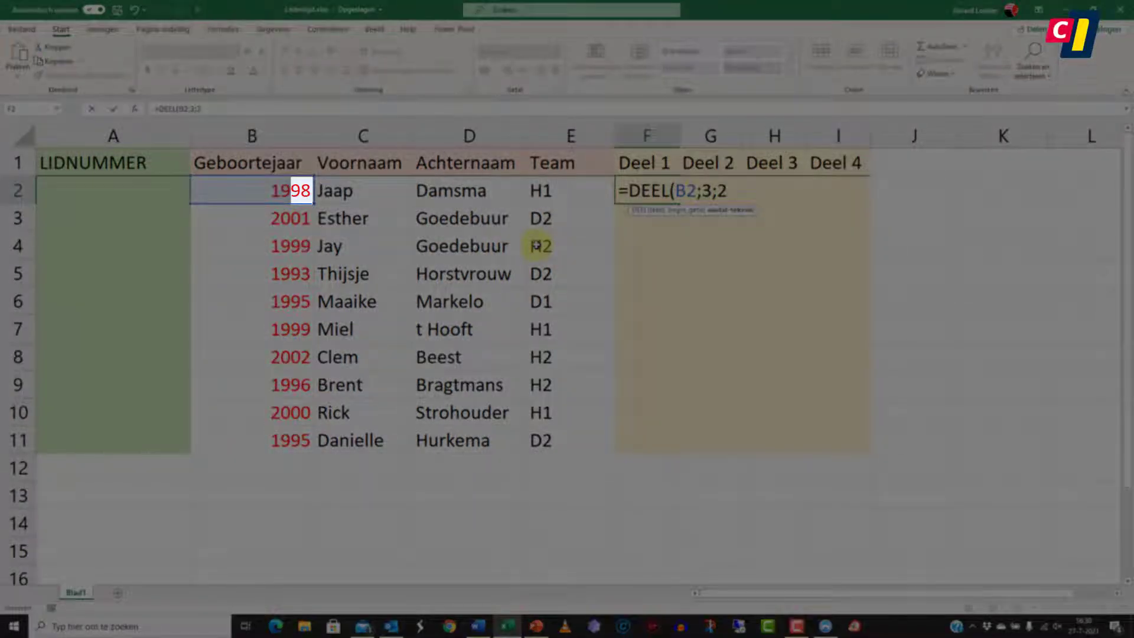
type(")")
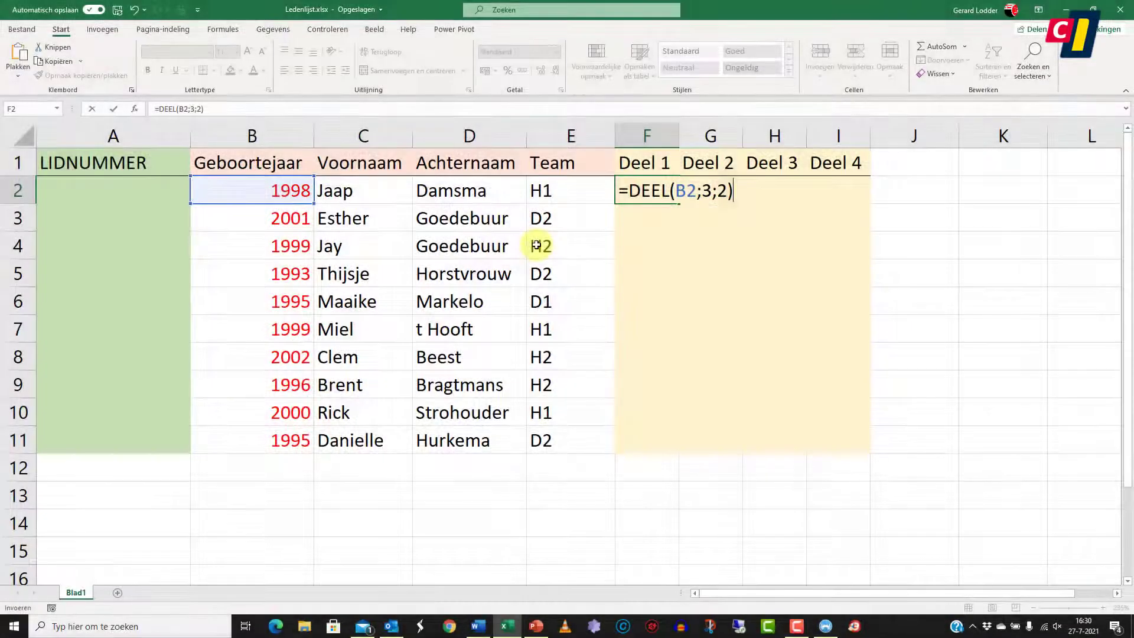
key("Return")
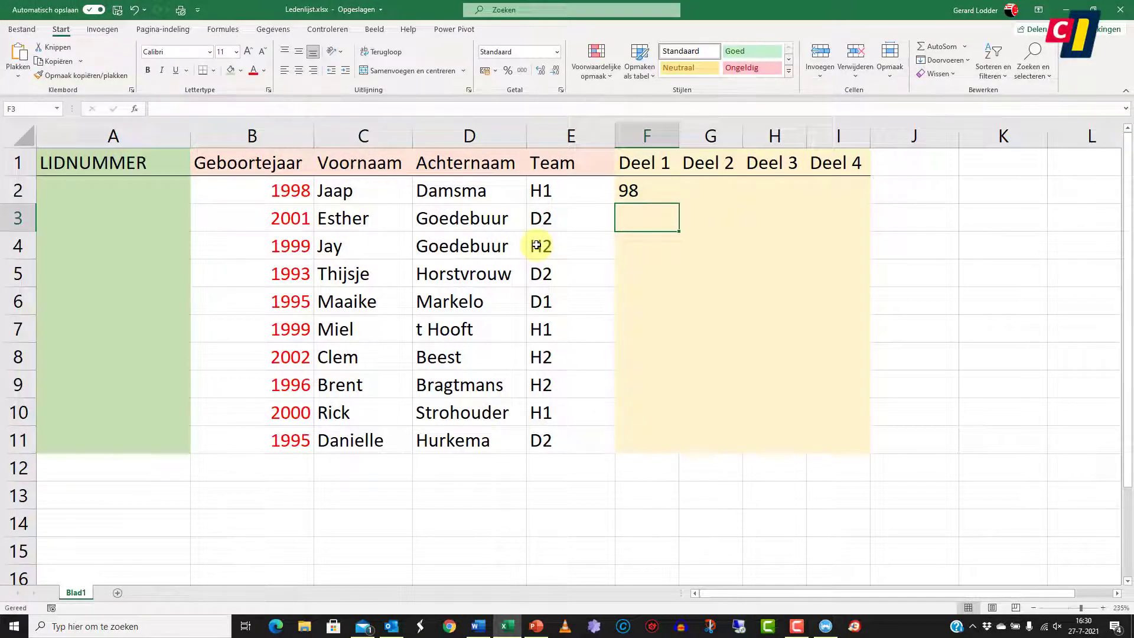
- Enter =DEEL(C2;1;1) in G2 so Deel 2 shows J, the first-name initial
left_click(700, 195)
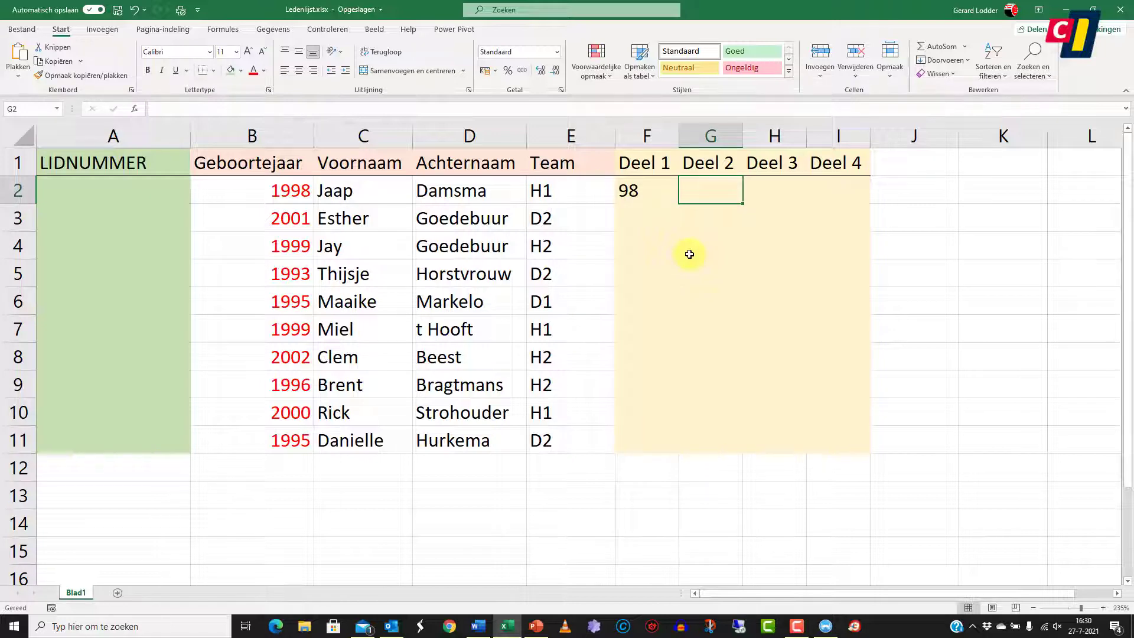
type("=DEEL")
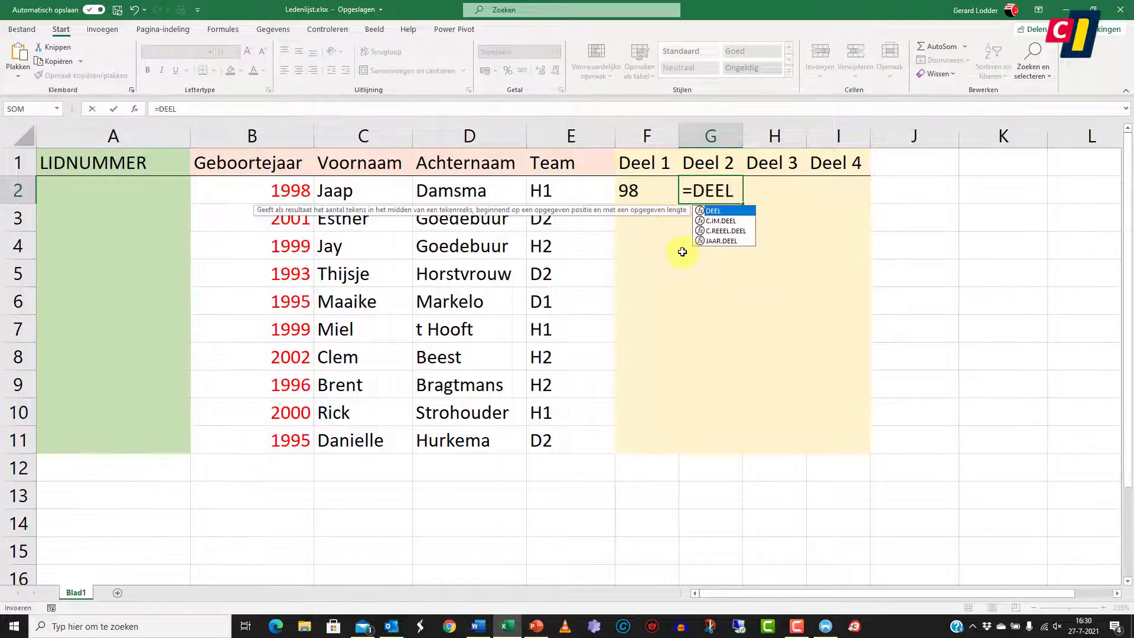
type("(")
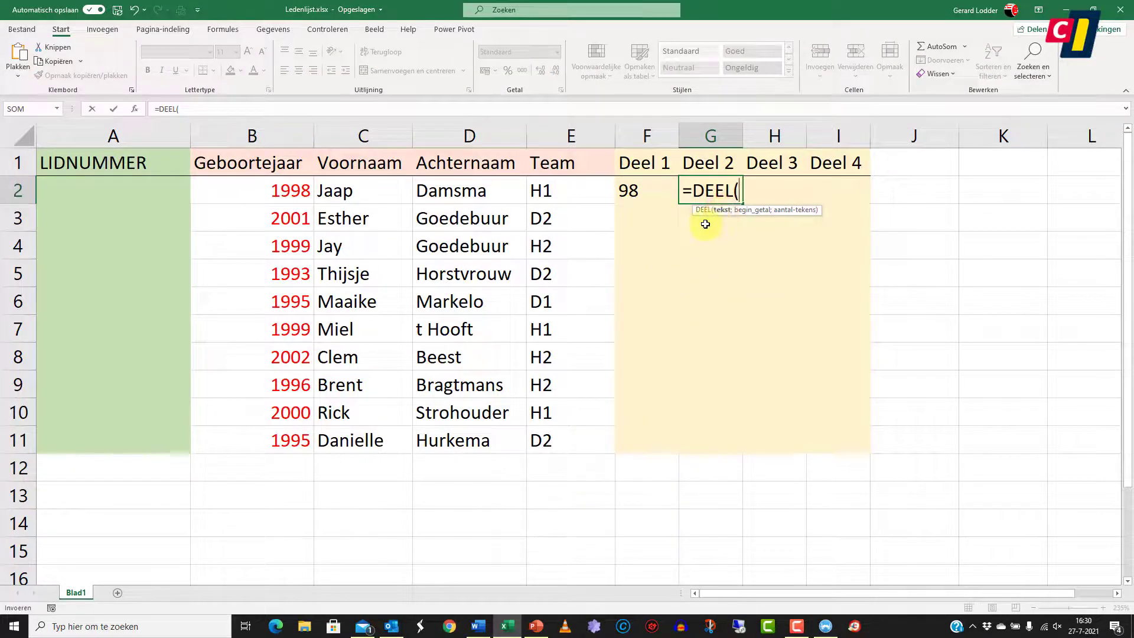
left_click(372, 192)
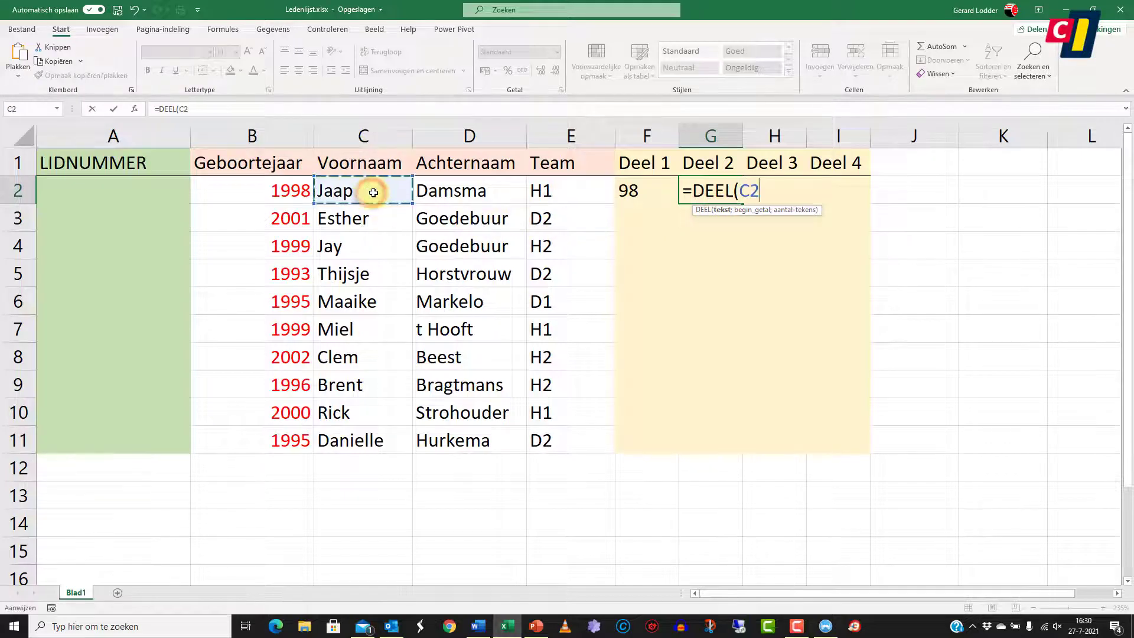
type(";")
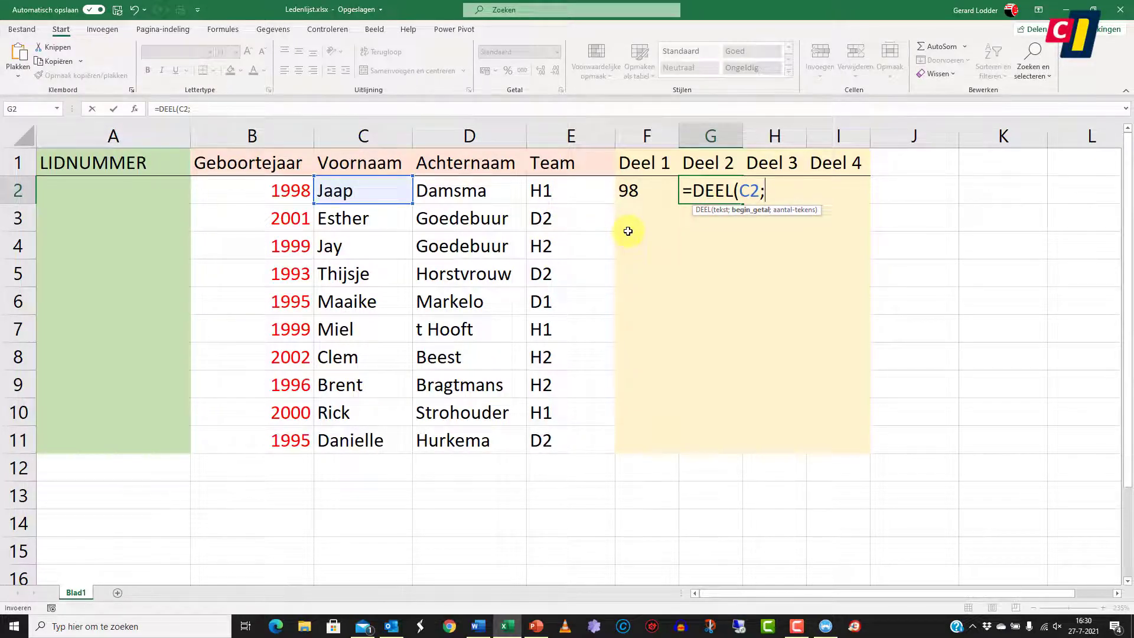
type("1;")
type("1)")
key("Return")
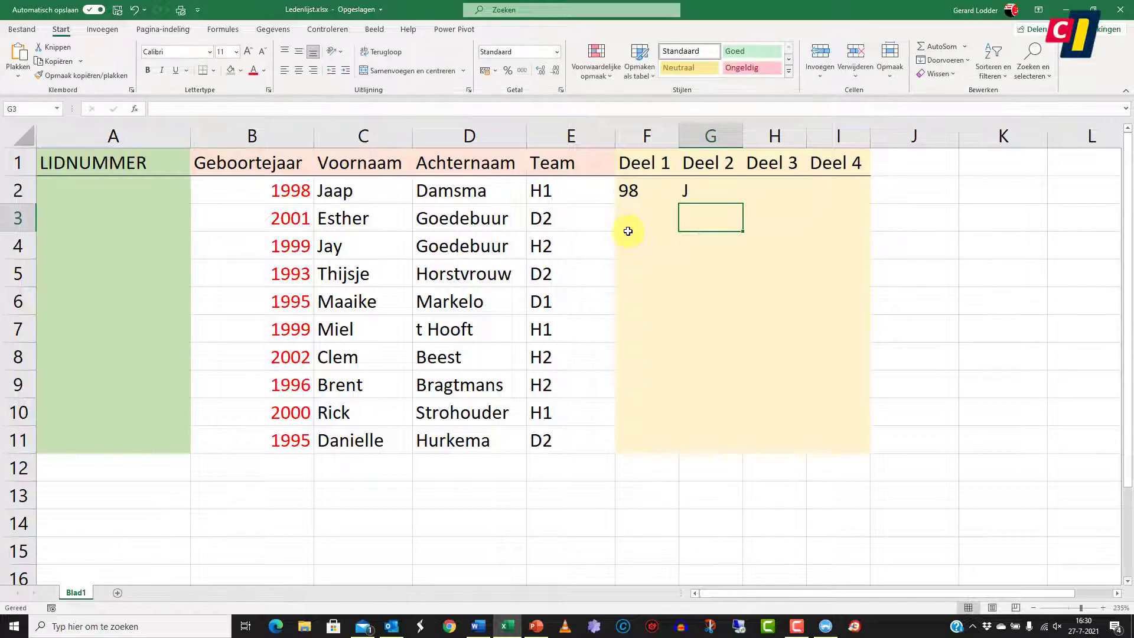
left_click(768, 190)
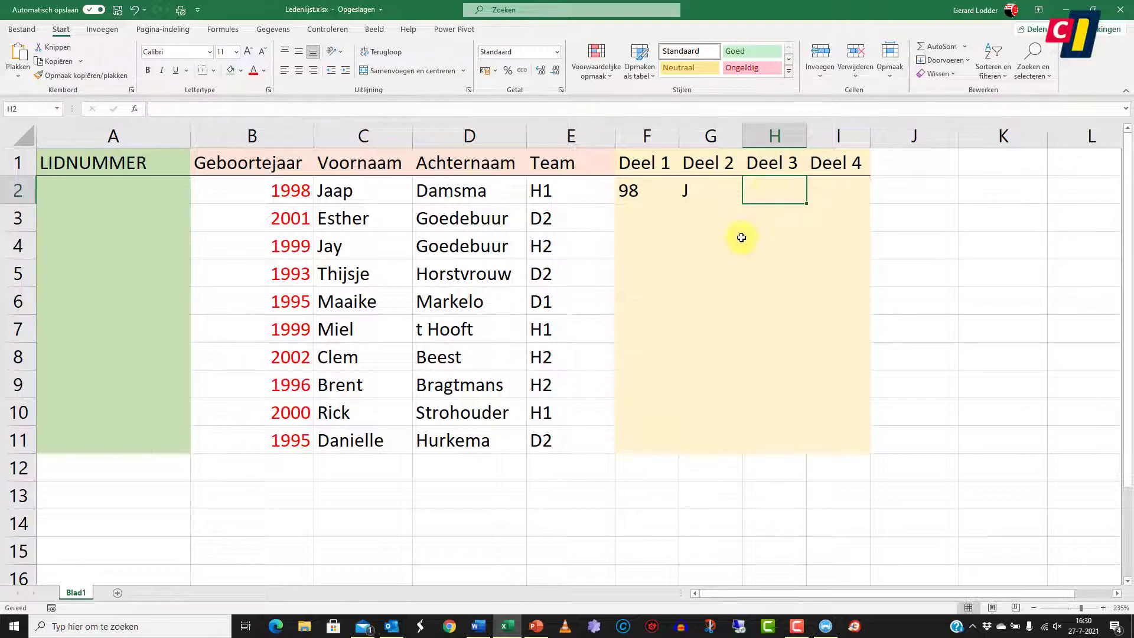
- Enter =DEEL(D2;1;3) in H2 so Deel 3 shows Dam
type("=DEEL")
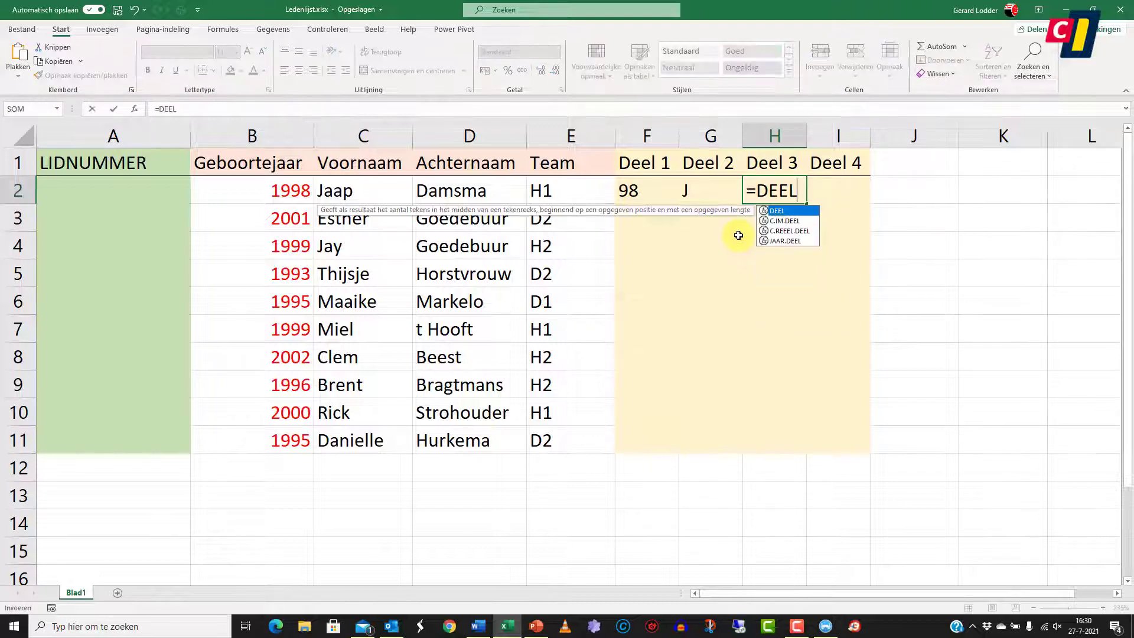
type("(")
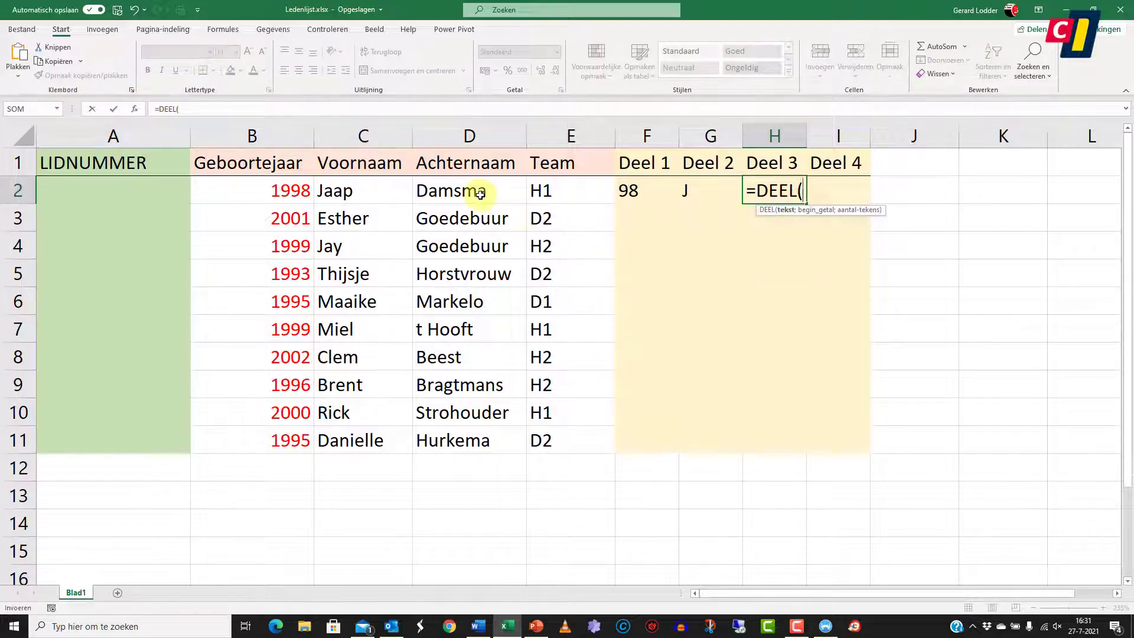
left_click(483, 191)
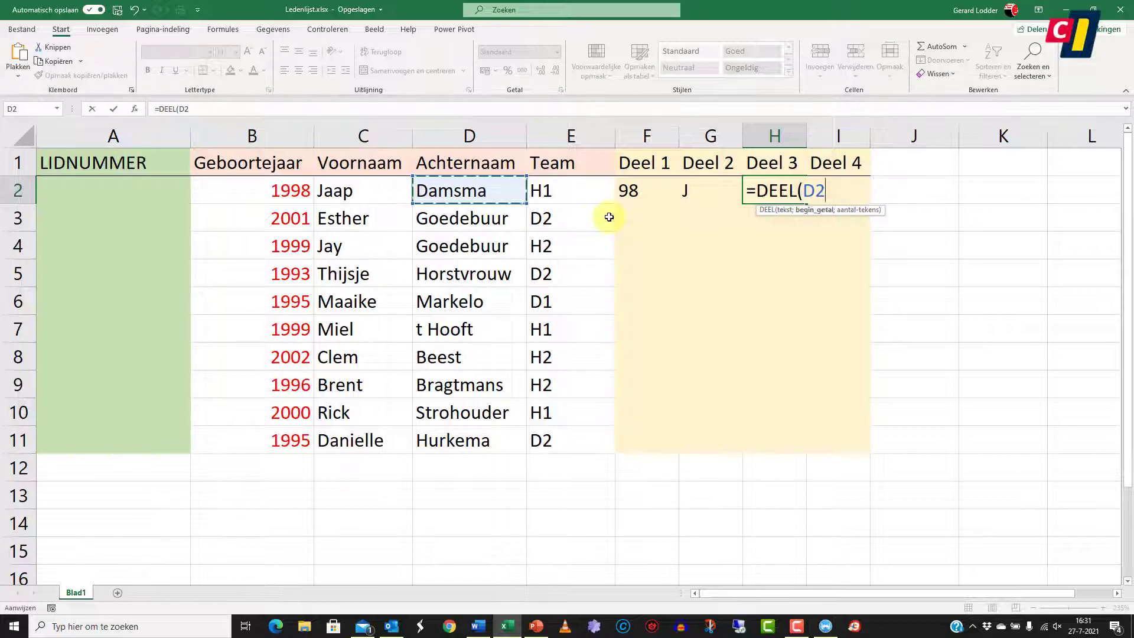
type(";1")
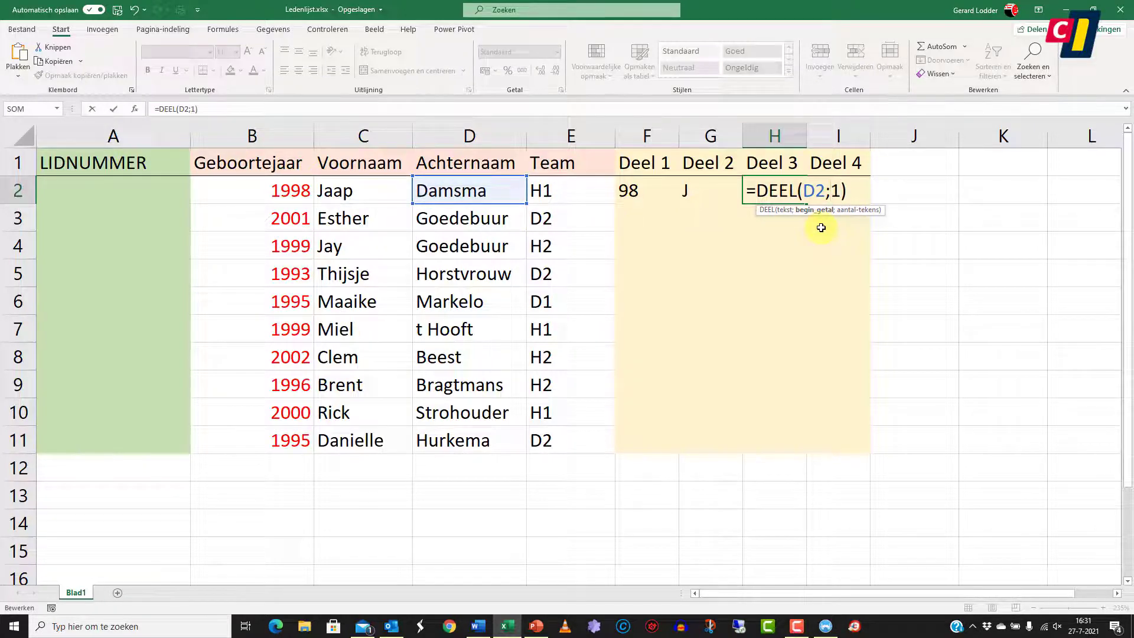
type(";3")
key("Return")
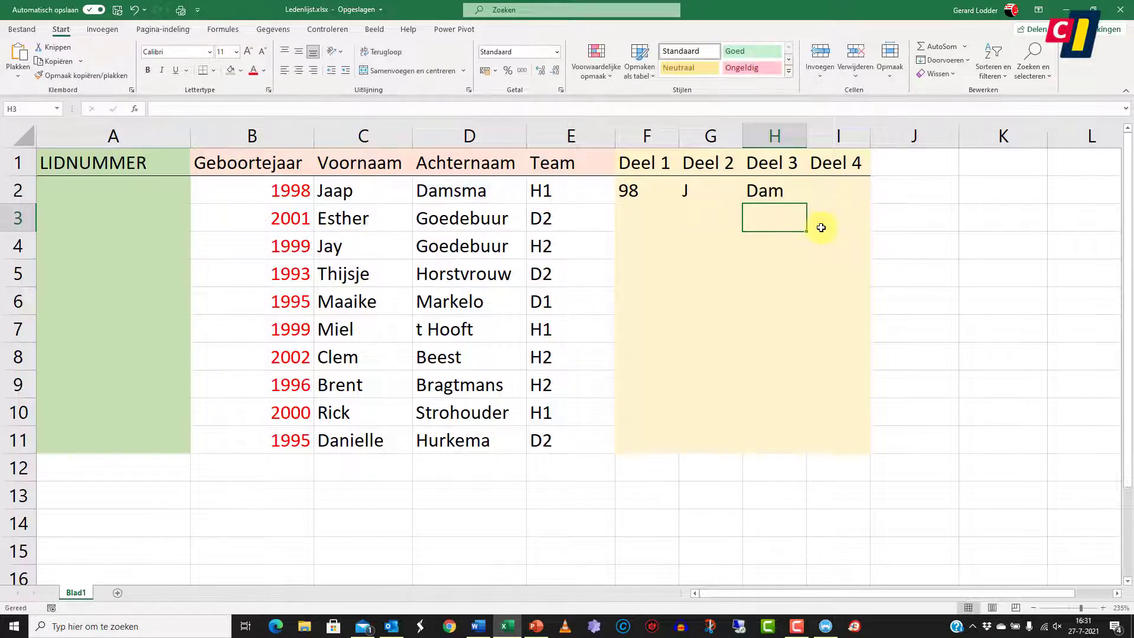
- Enter =DEEL(E2;1;2) in I2 so Deel 4 shows team code H1
left_click(837, 188)
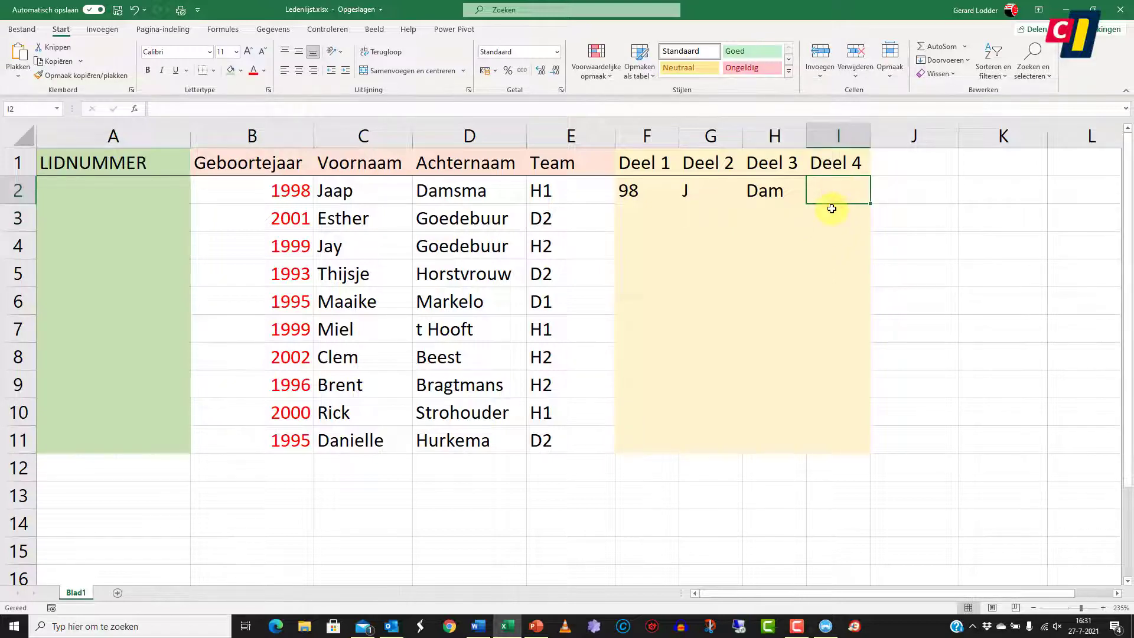
type("=DEEL")
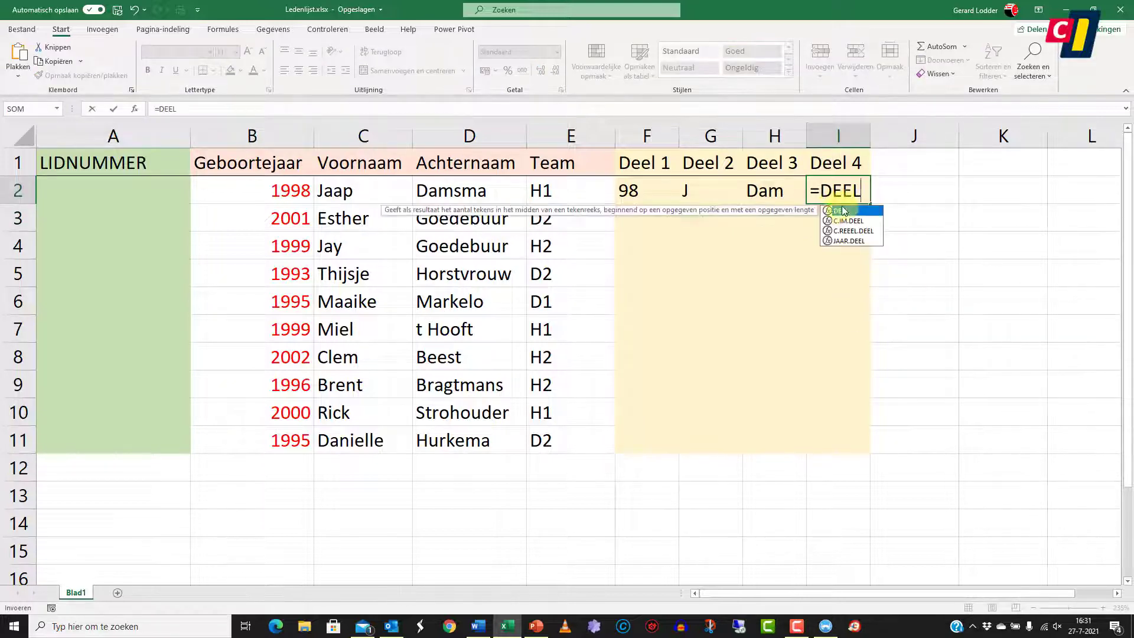
type("(")
left_click(548, 194)
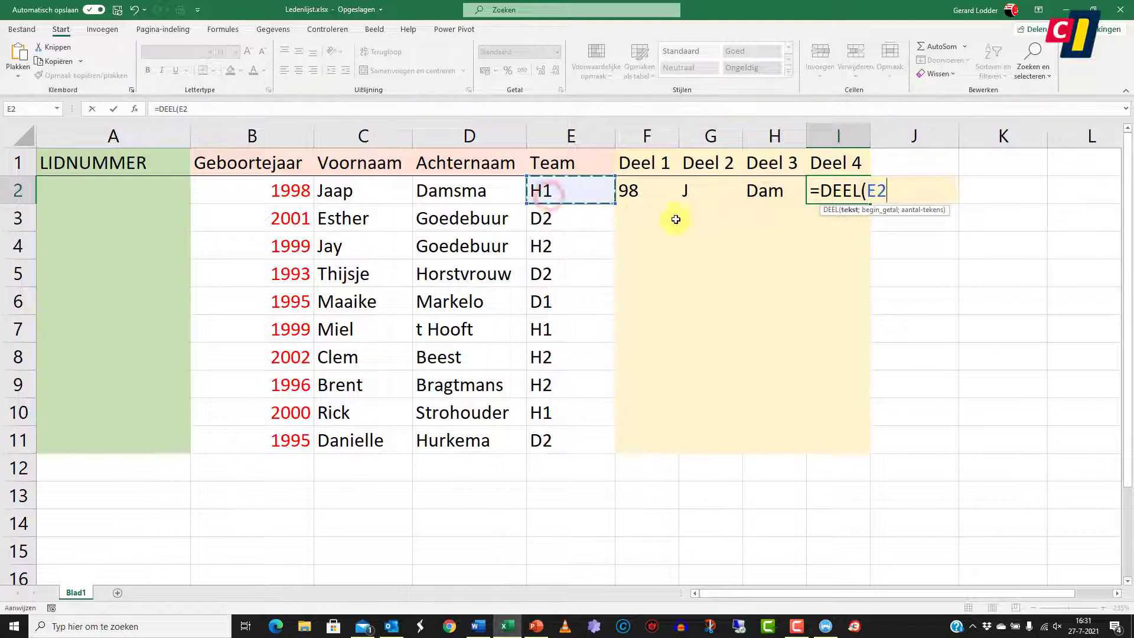
type(";1;2")
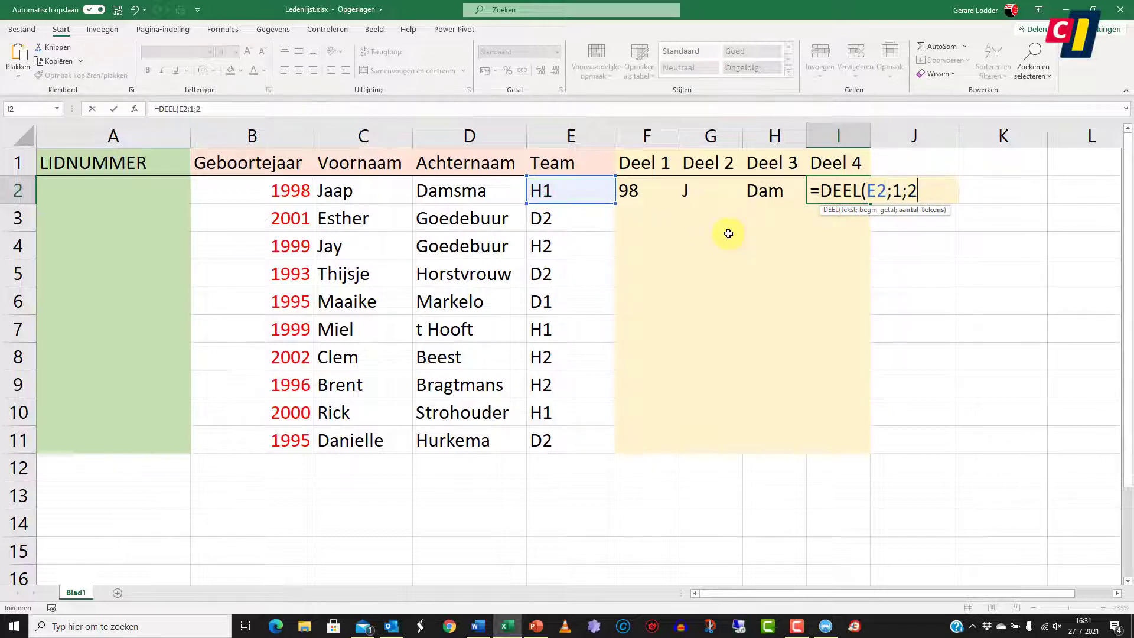
type(")")
key("Return")
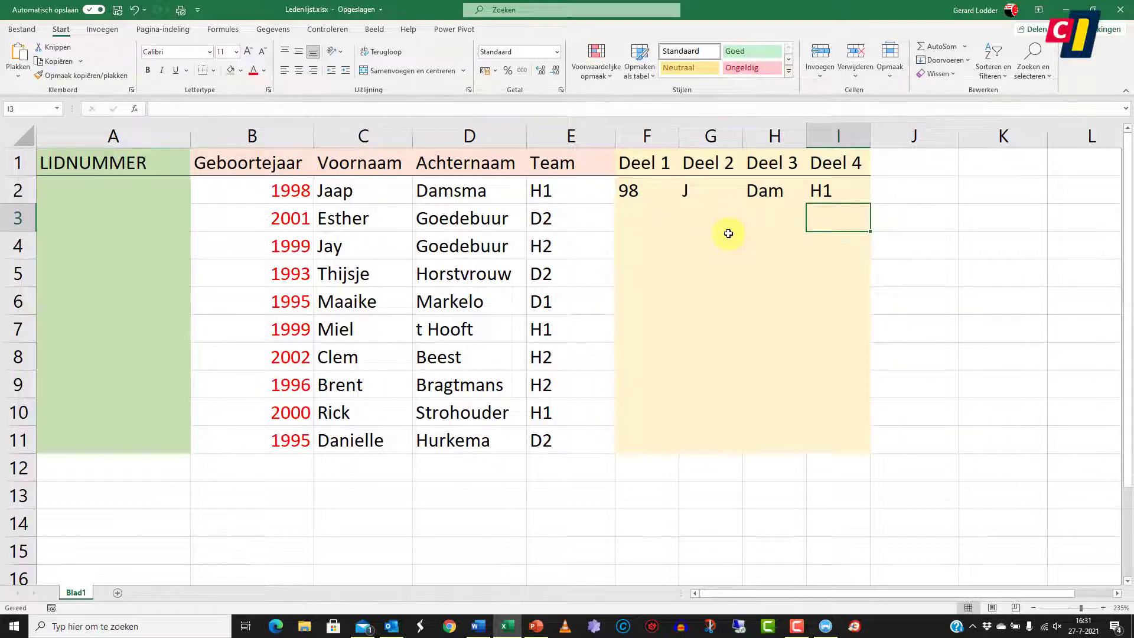
left_click(653, 198)
- Copy the part formulas to row 3 and correct G3 to take 1 character from position 1
mouse_move(679, 206)
left_mouse_down()
mouse_move(676, 229)
mouse_move(838, 233)
left_mouse_up()
left_click(674, 225)
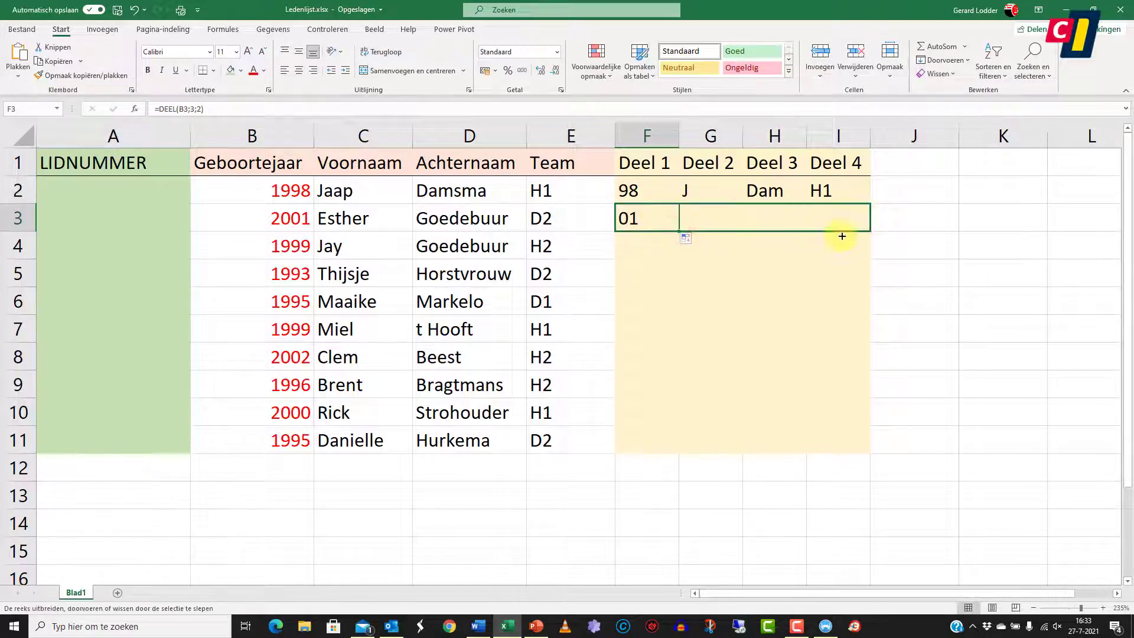
left_click(697, 218)
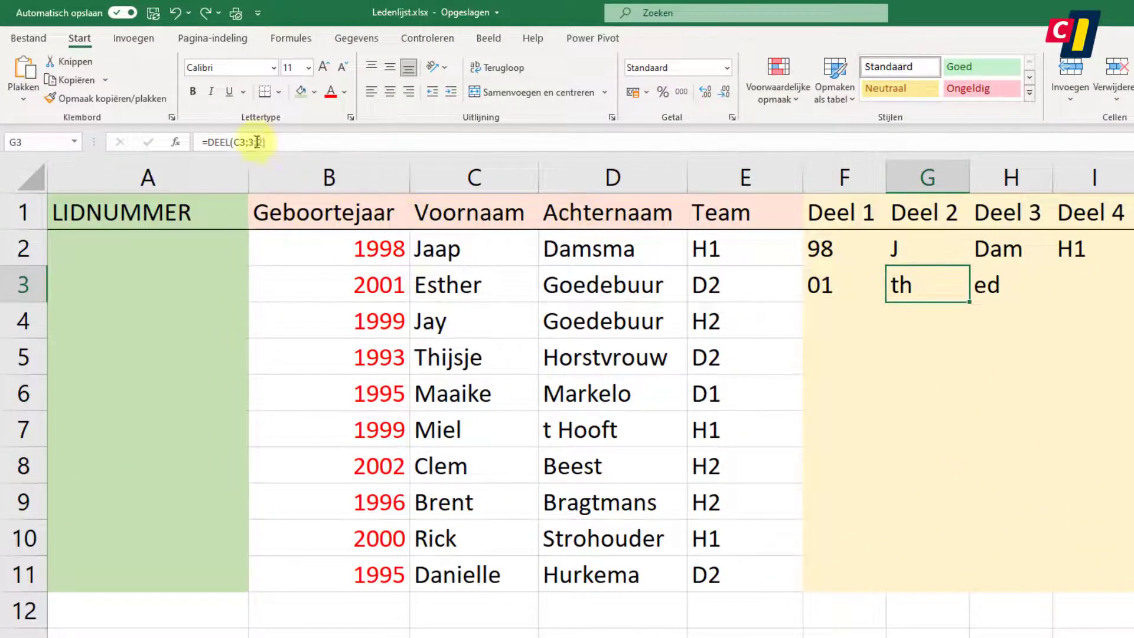
left_click(259, 142)
key("BackSpace")
type("1")
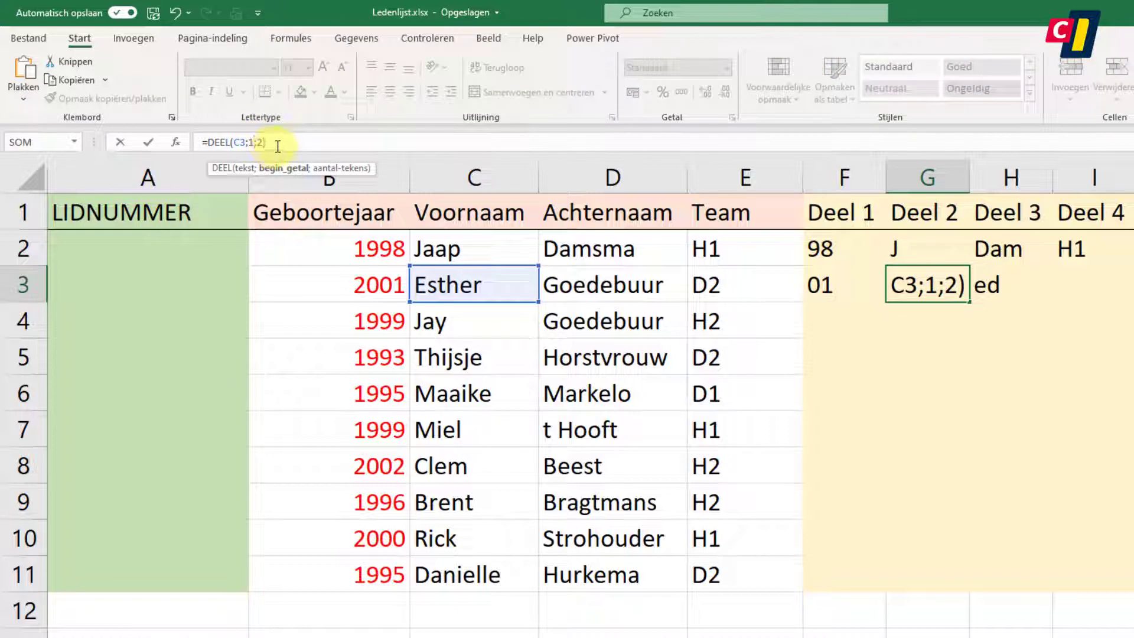
double_click(260, 142)
type("1")
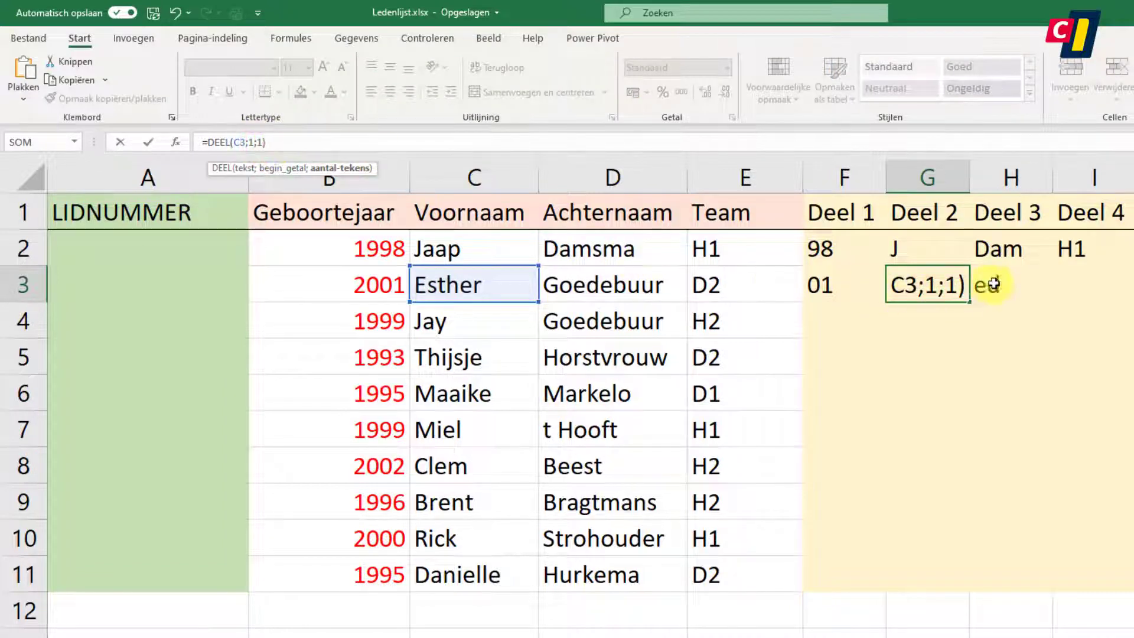
left_click(992, 286)
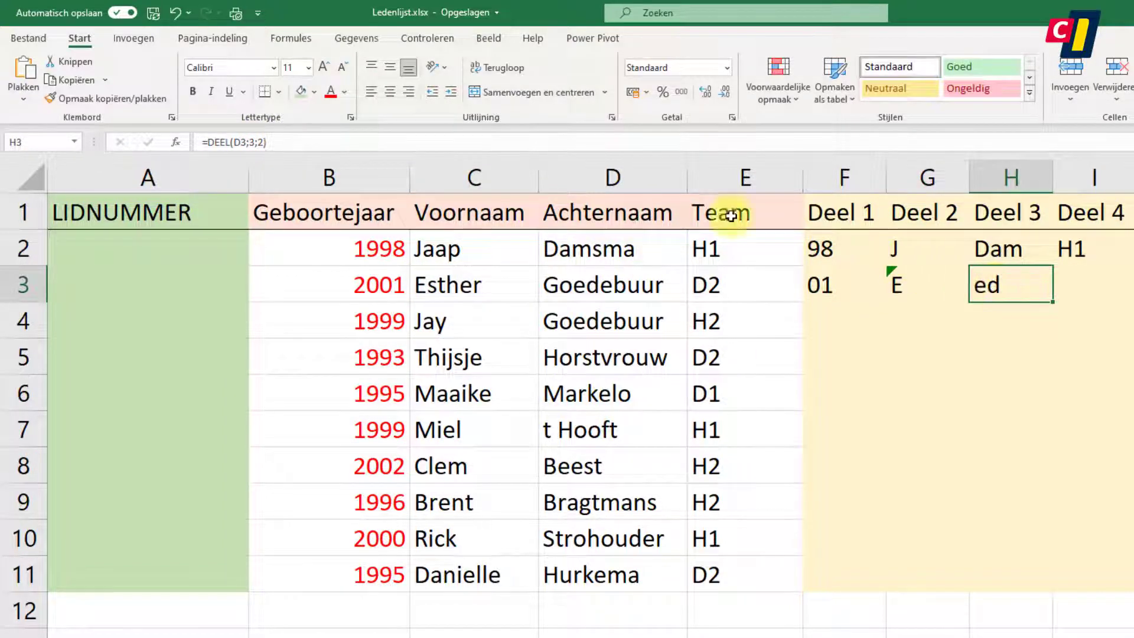
- Correct the Deel 3 formula in H3 to =DEEL(D3;1;3)
left_click(263, 143)
key("BackSpace")
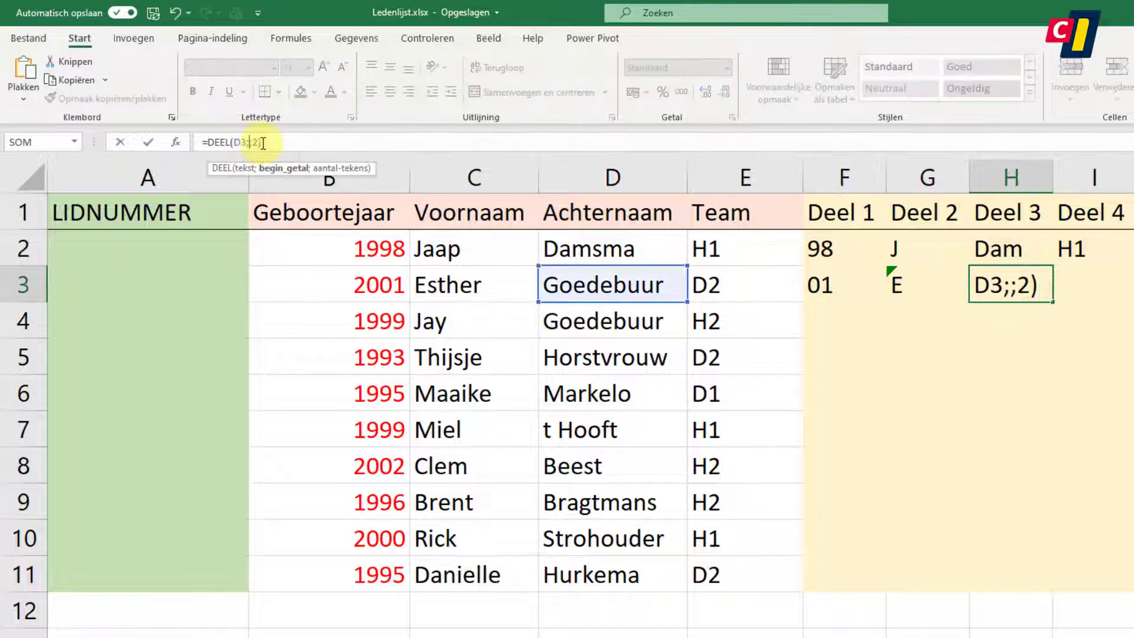
type("1")
key("BackSpace")
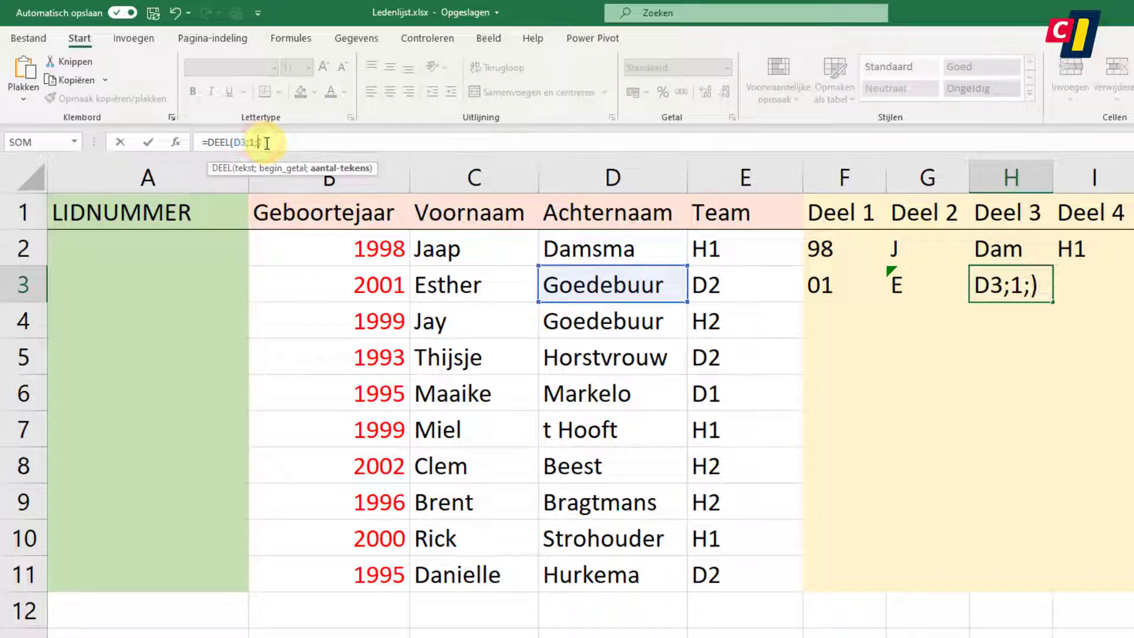
type("3")
key("Tab")
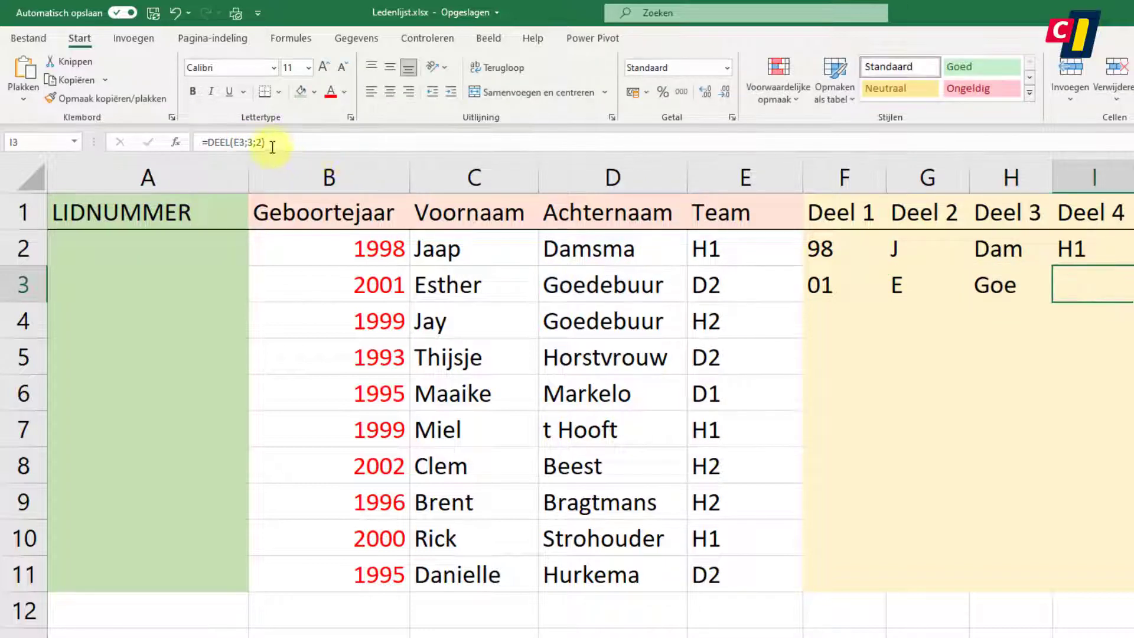
- Correct I3 to =DEEL(E3;1;2) and fill F3:I3 down to row 11
left_click(260, 143)
key("BackSpace")
type("2")
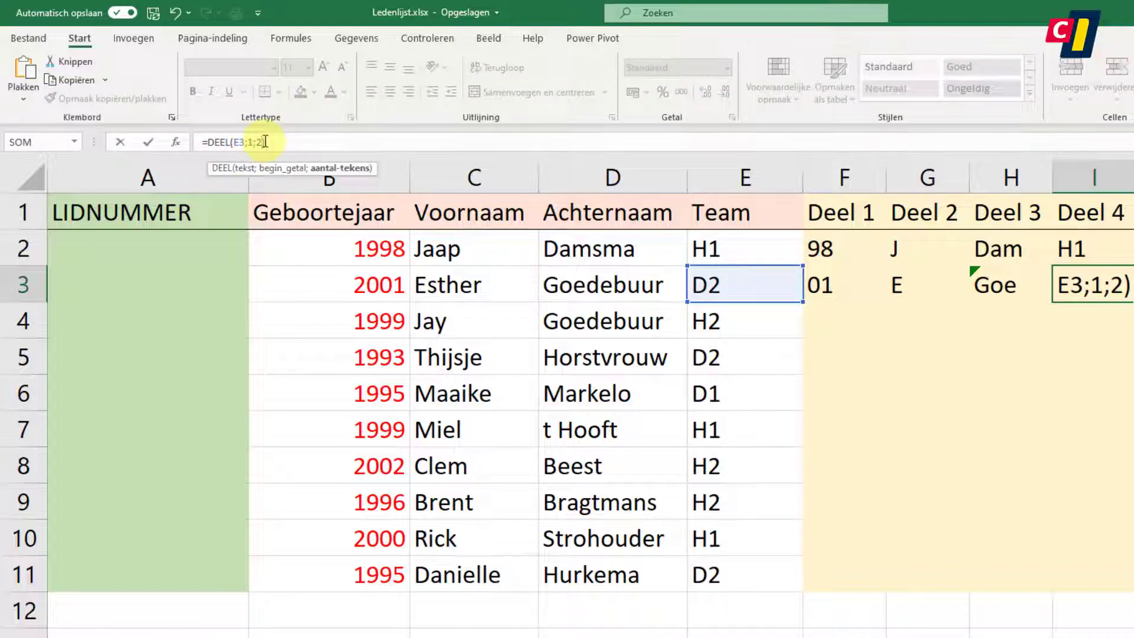
key("ctrl+Return")
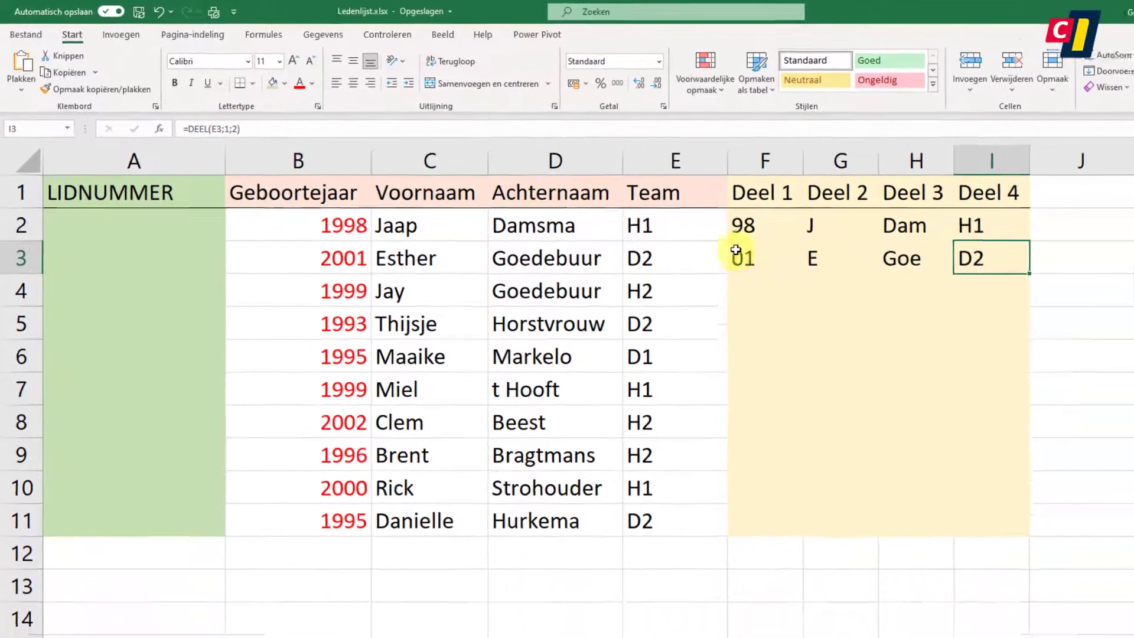
mouse_move(726, 252)
left_mouse_down()
mouse_move(958, 258)
mouse_move(985, 496)
left_mouse_up()
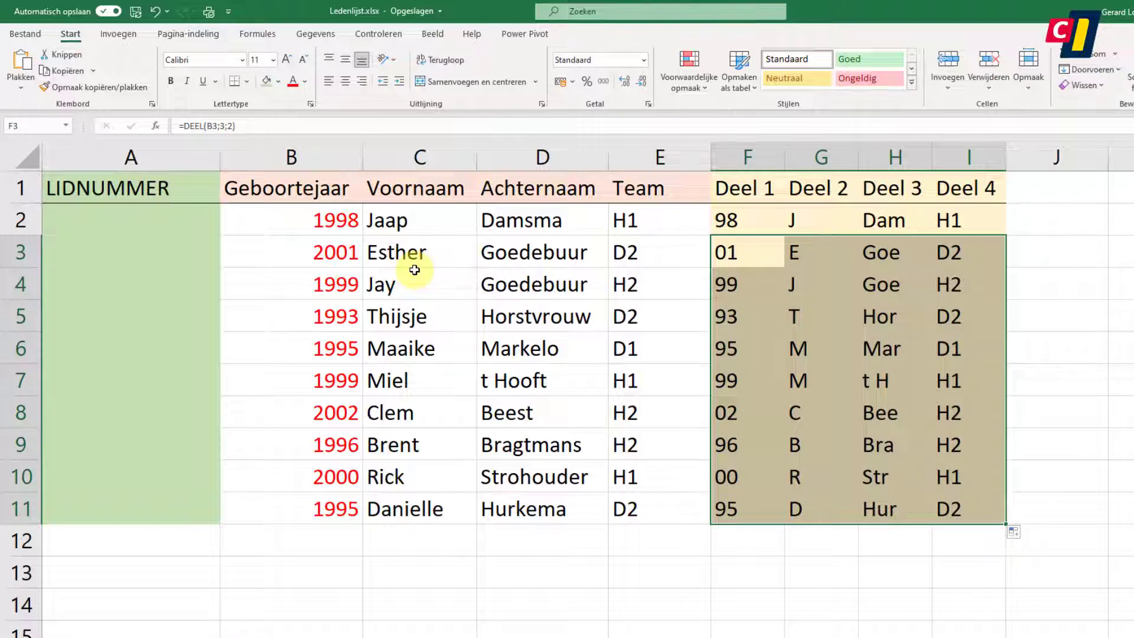
- Enter =TEKST.SAMENVOEGEN(F2;G2;H2;I2) in A2, giving LIDNUMMER 98JDamH1
left_click(124, 219)
type("=TE")
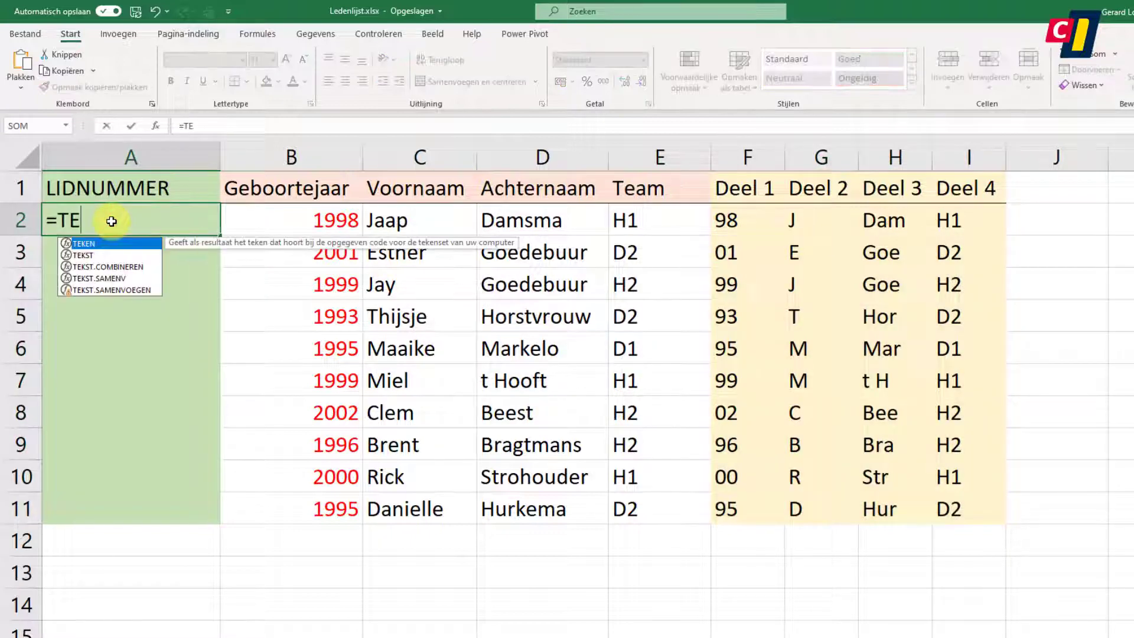
type("KST")
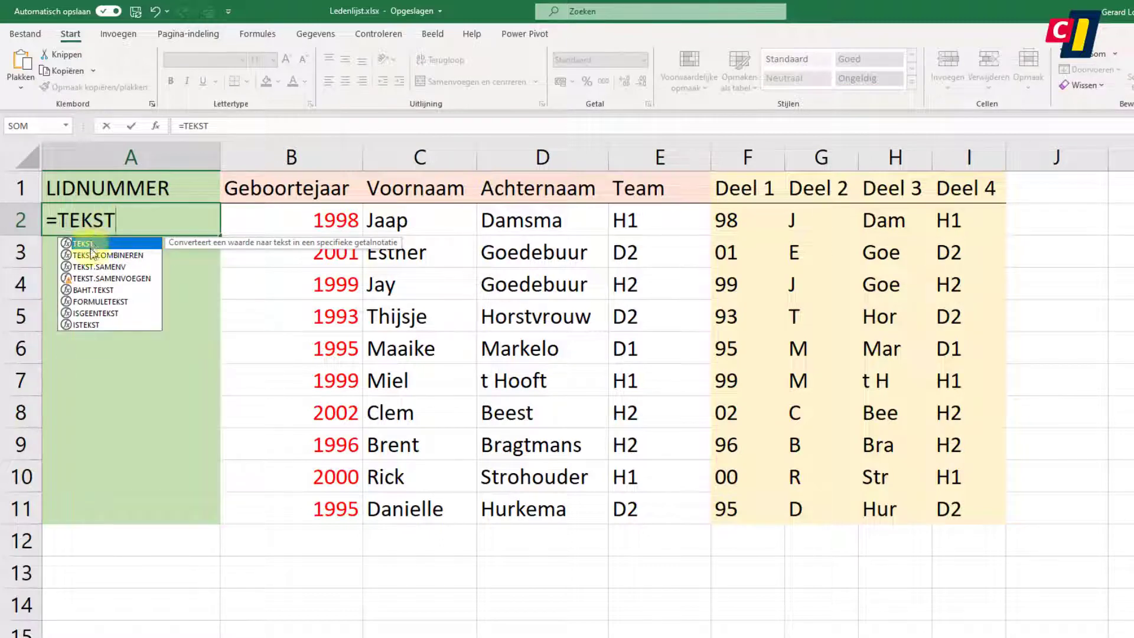
double_click(109, 278)
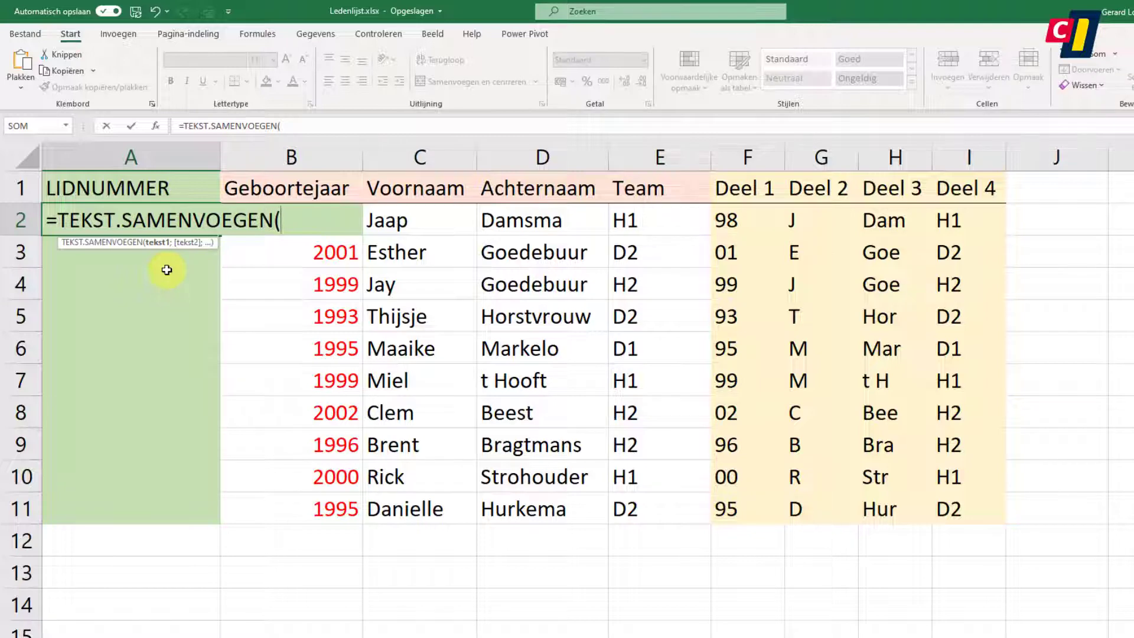
left_click(731, 221)
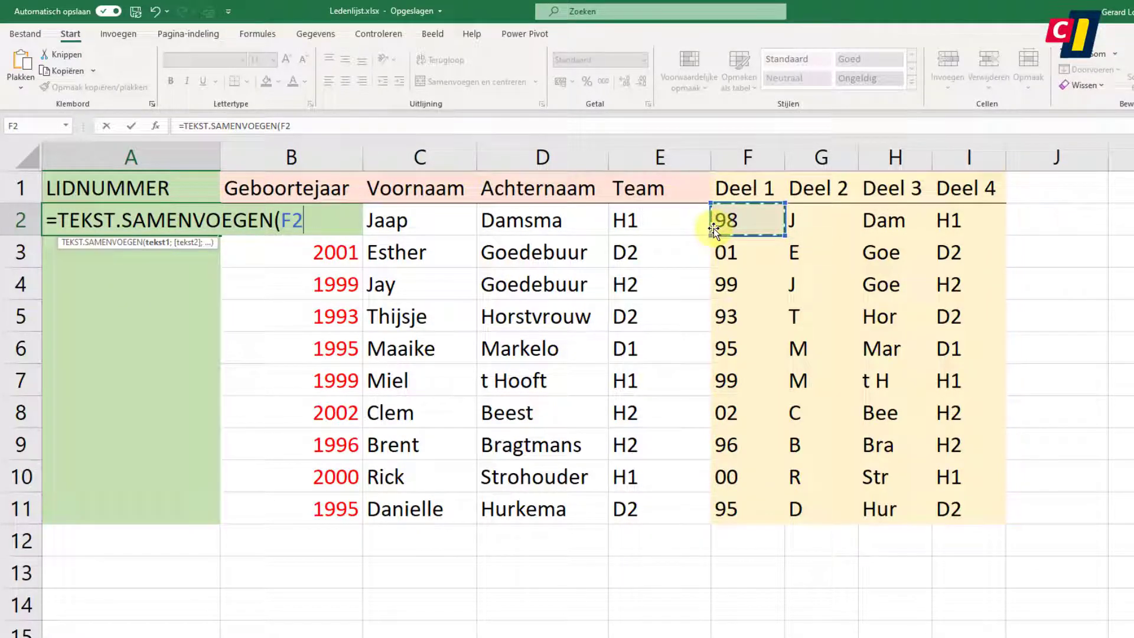
type(";")
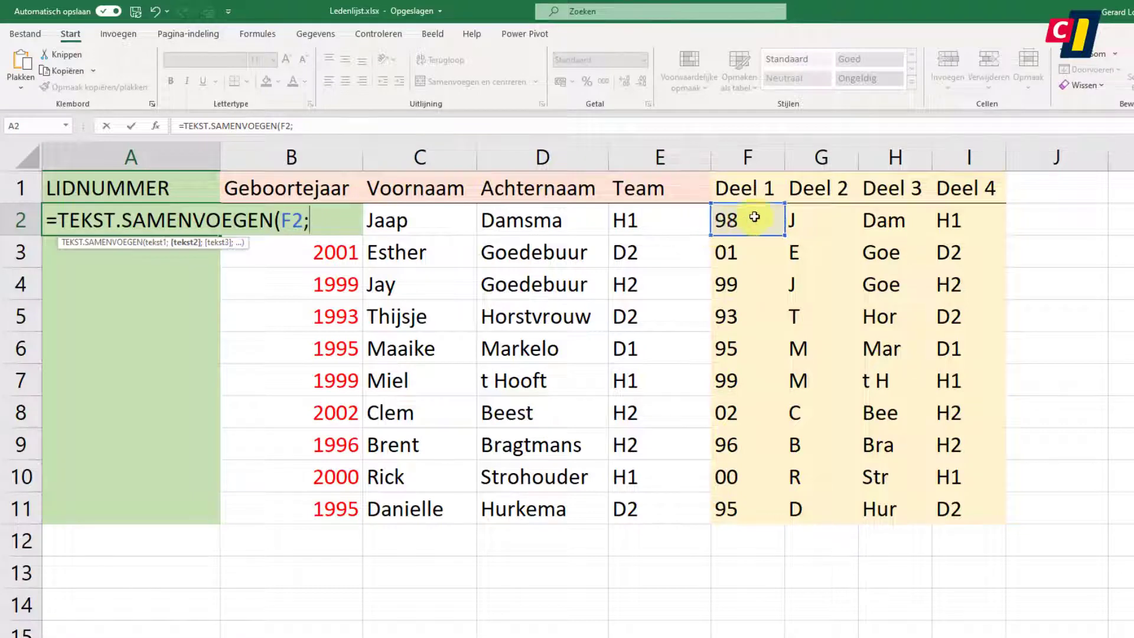
left_click(805, 219)
type(";")
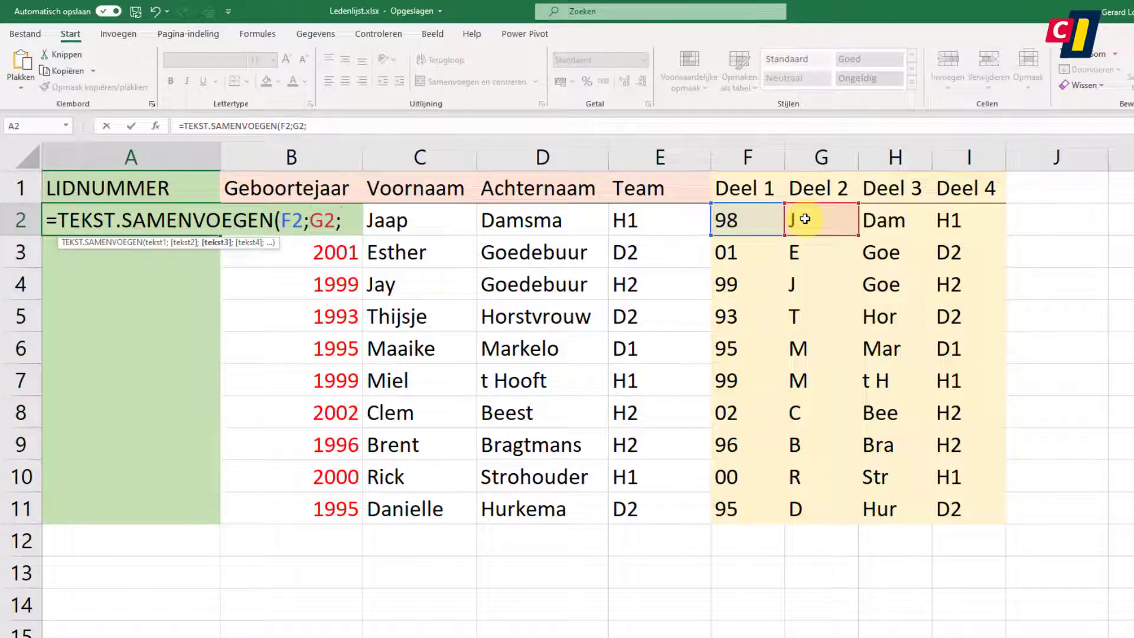
left_click(880, 218)
type(";")
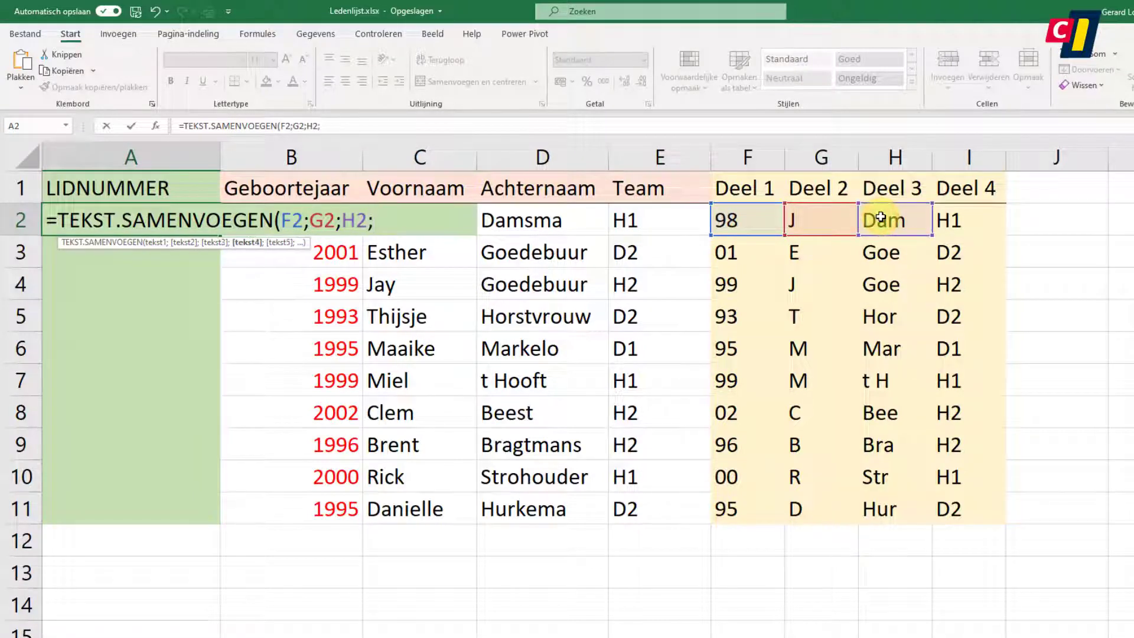
left_click(951, 219)
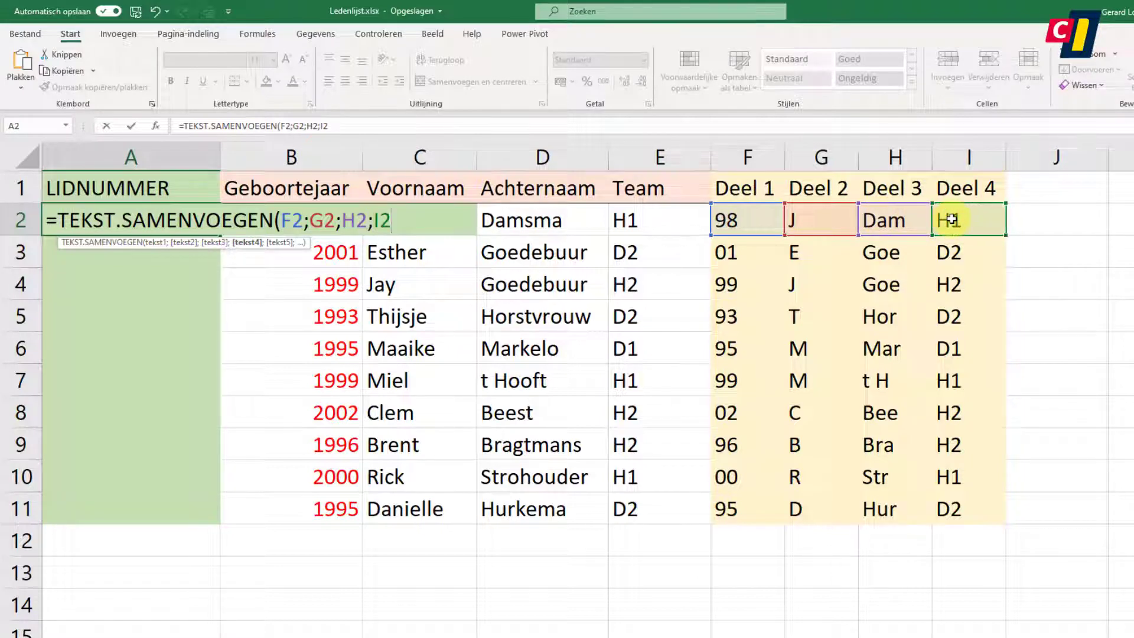
type(")")
key("Return")
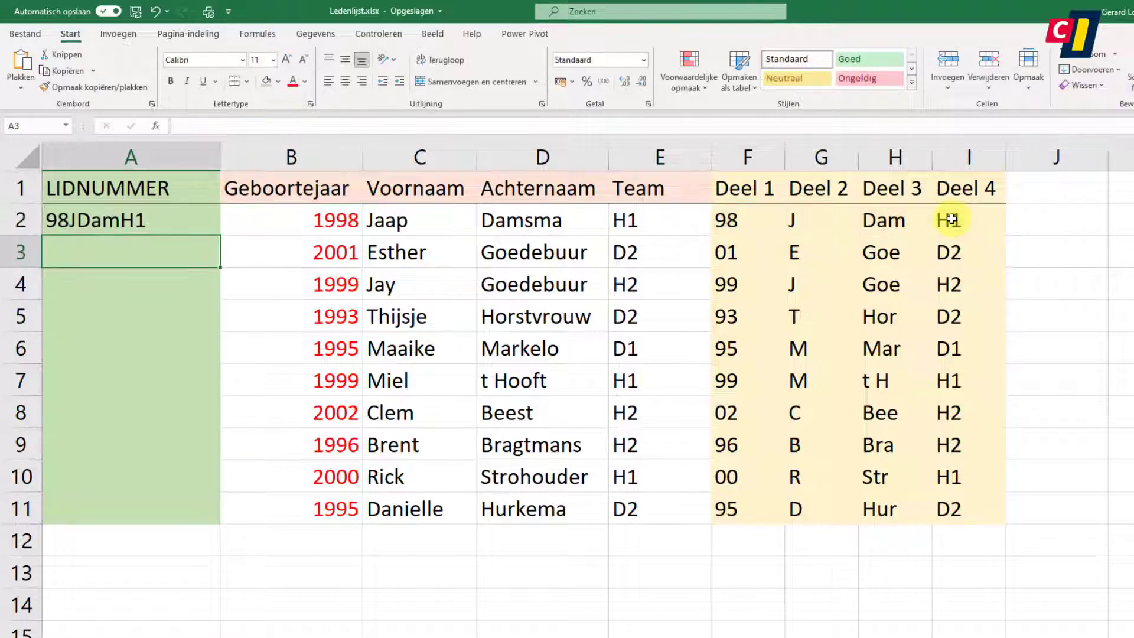
left_click(134, 220)
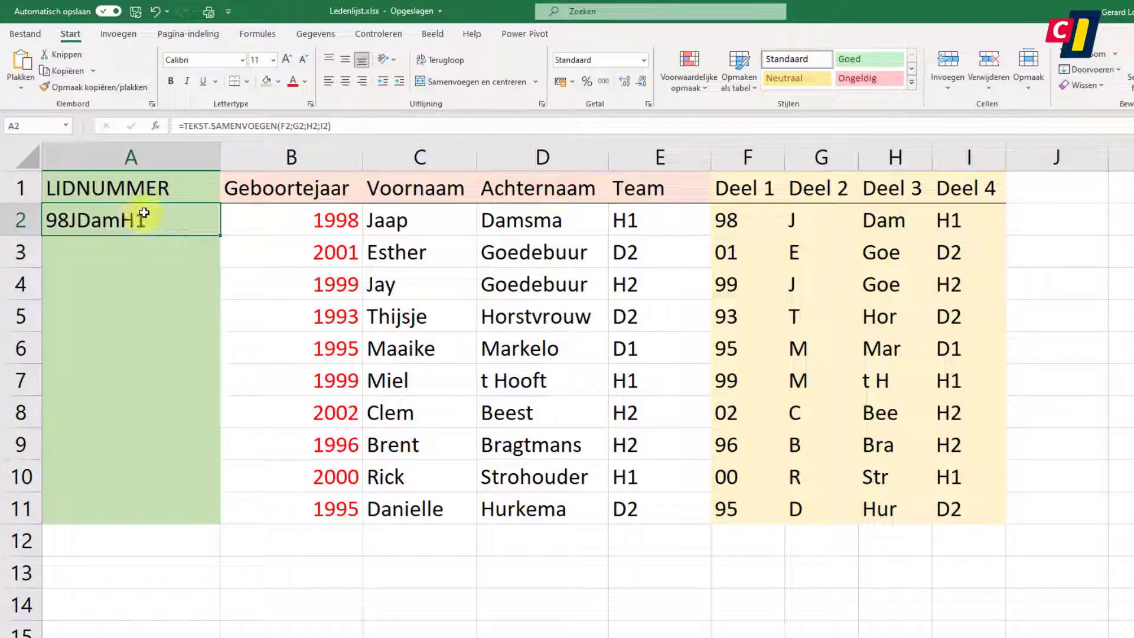
- Insert " " after F2 and H2 in A2's join formula, then fill it down to A11
left_click(291, 129)
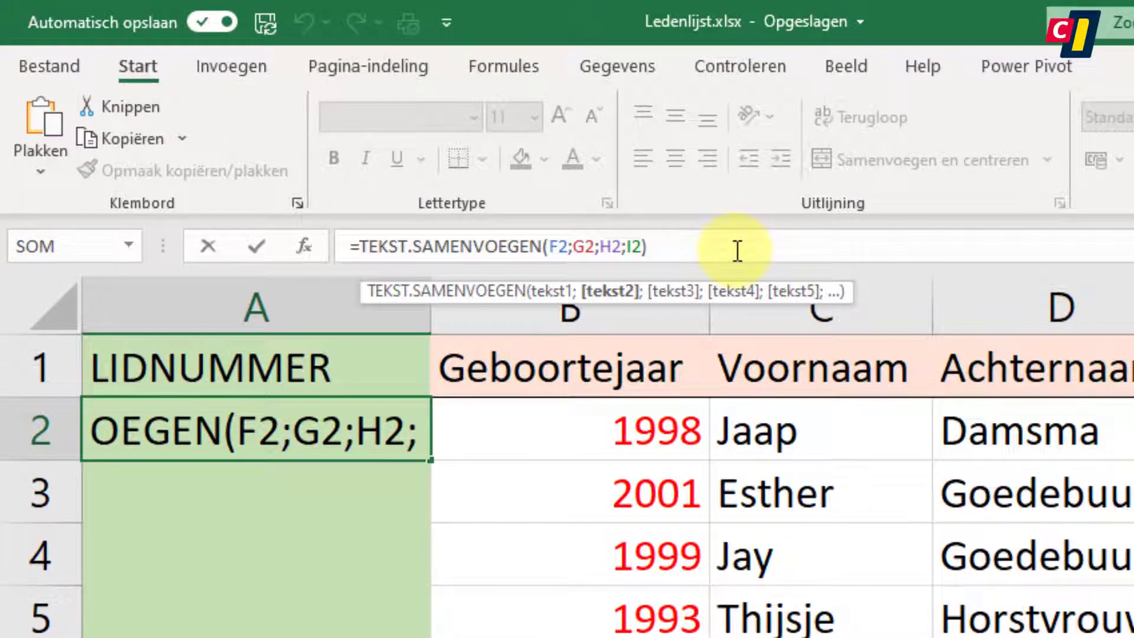
type("\"")
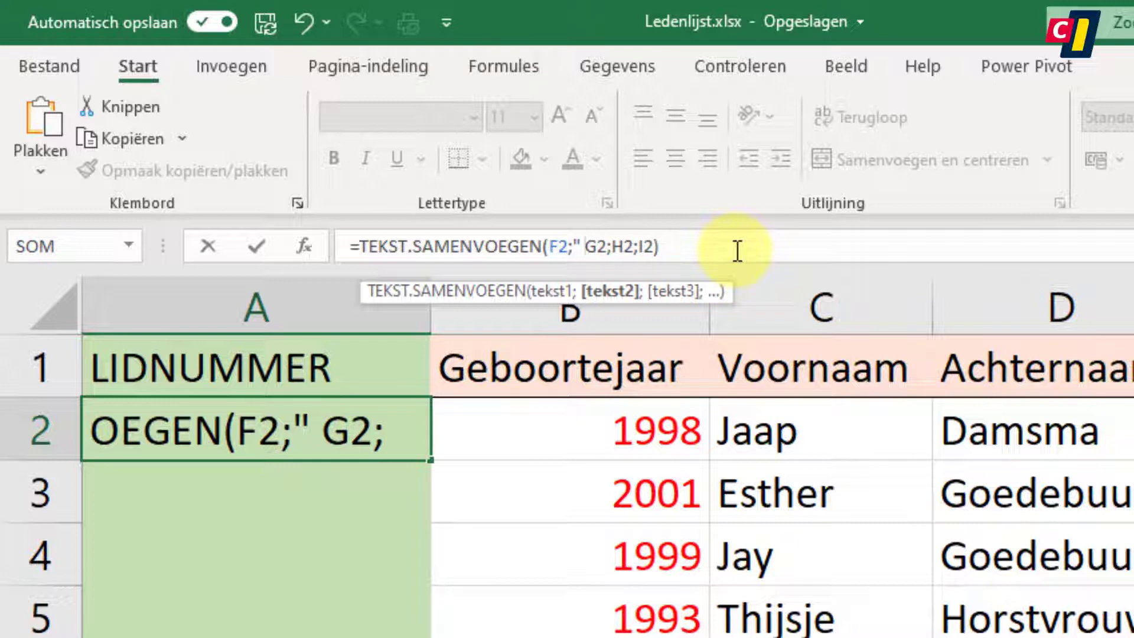
type(" \"")
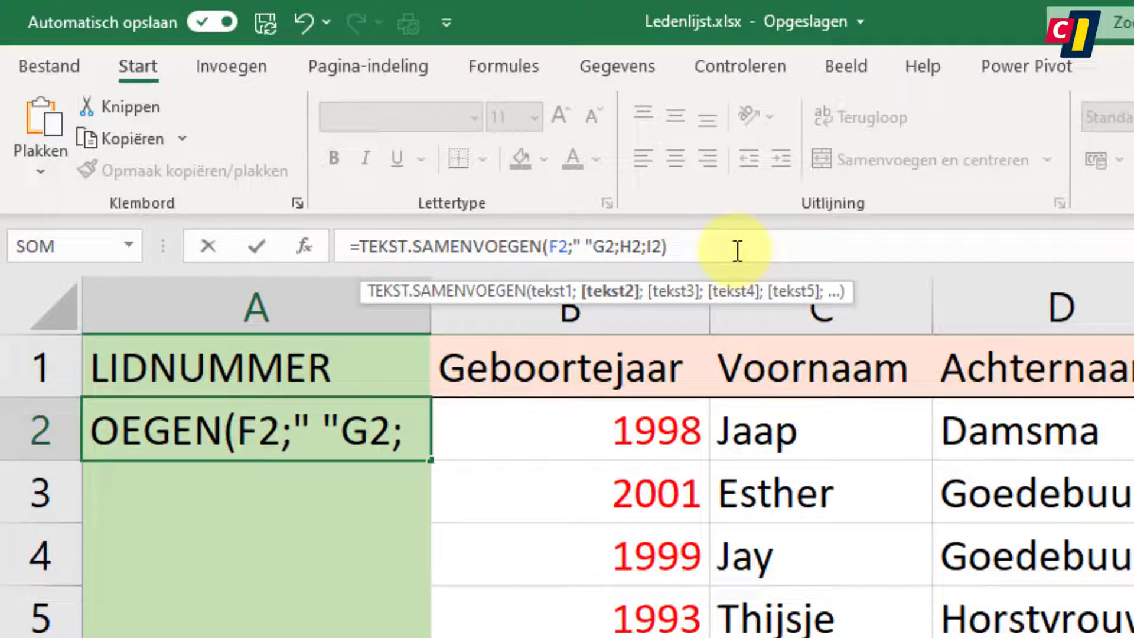
type(";")
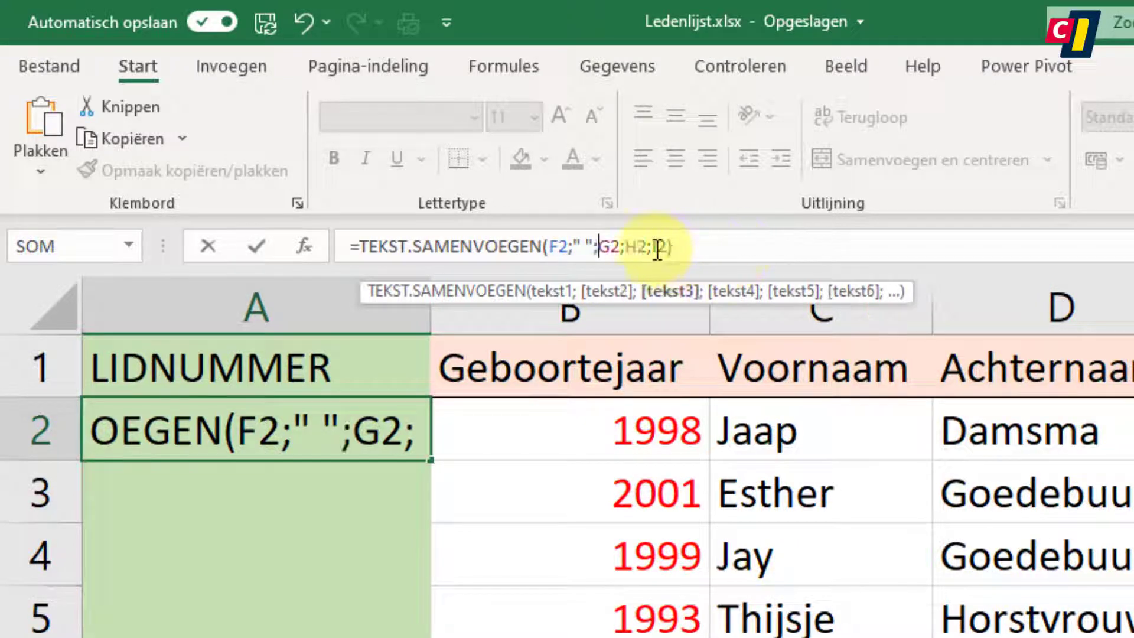
left_click(663, 246)
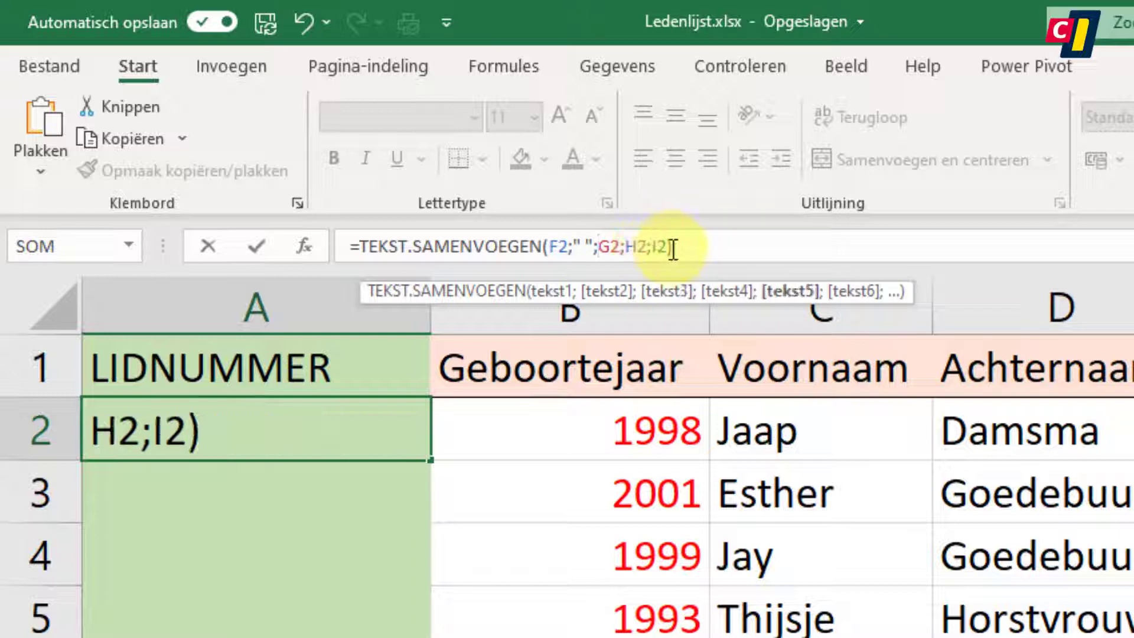
type("\" \"")
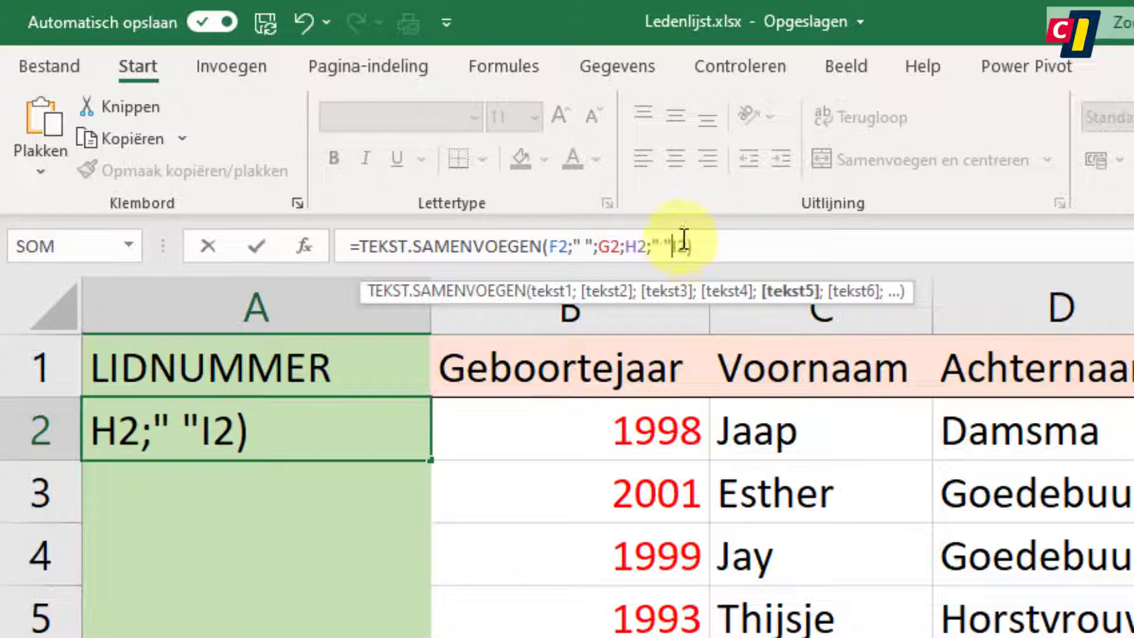
type(";")
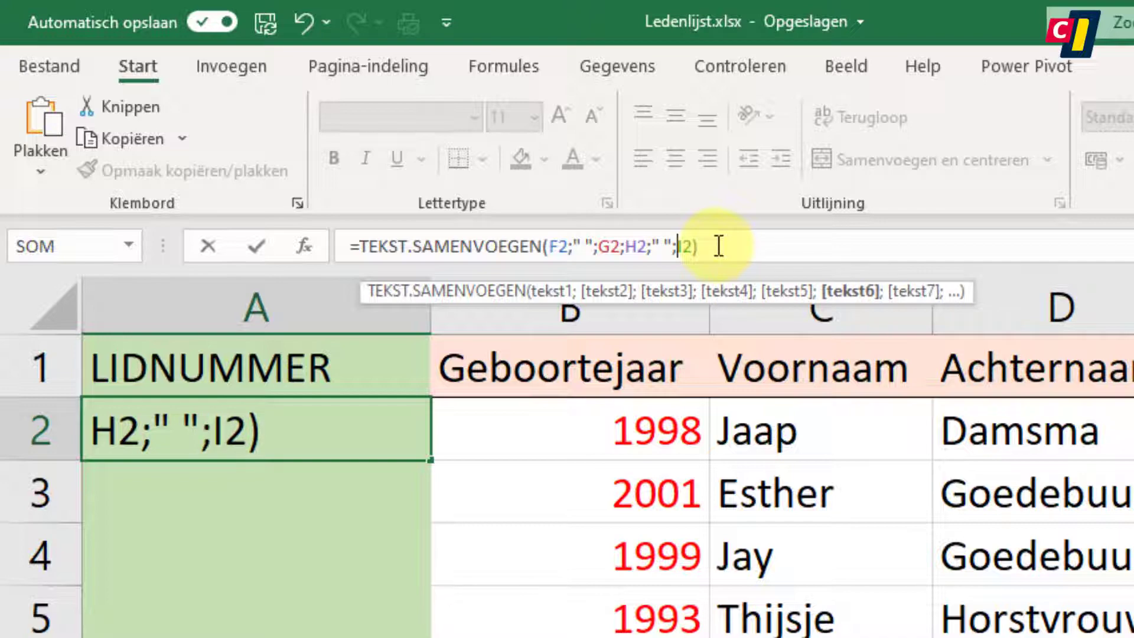
key("Return")
left_click(219, 233)
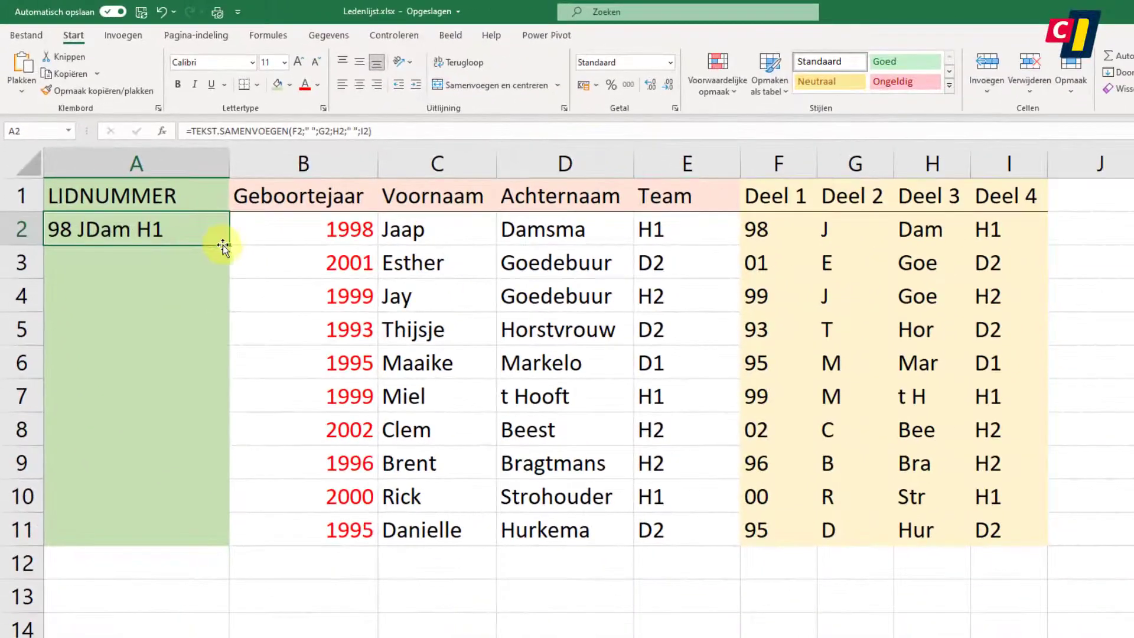
left_click_drag(228, 246, 175, 536)
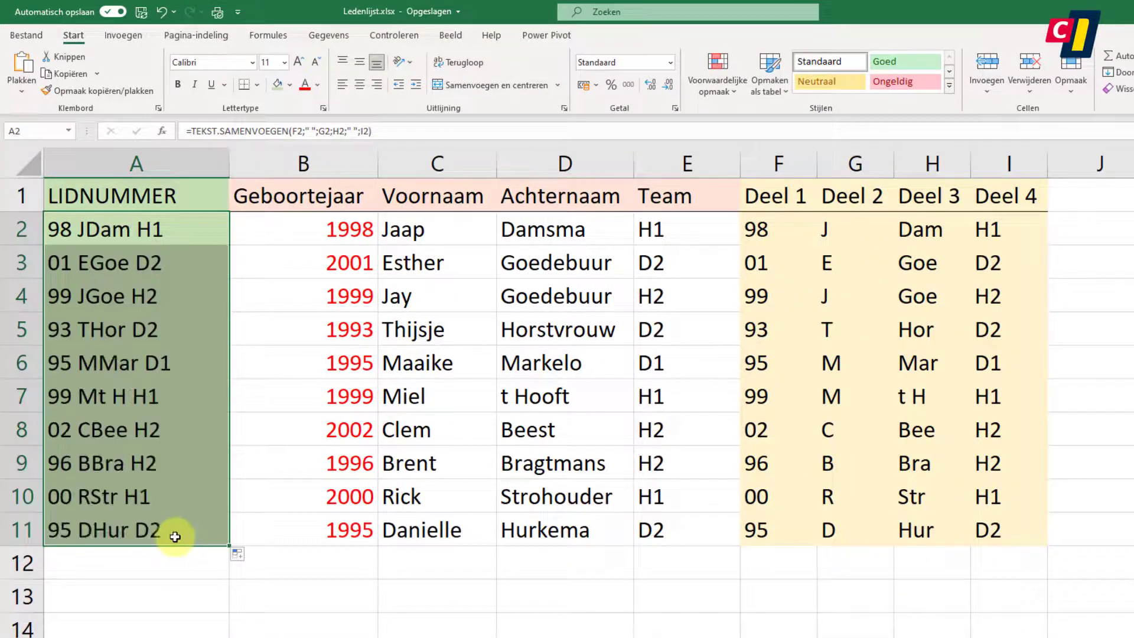
- Enter birth year 1997, the member's first name, surname and team H1 in B12:E12
left_click(351, 558)
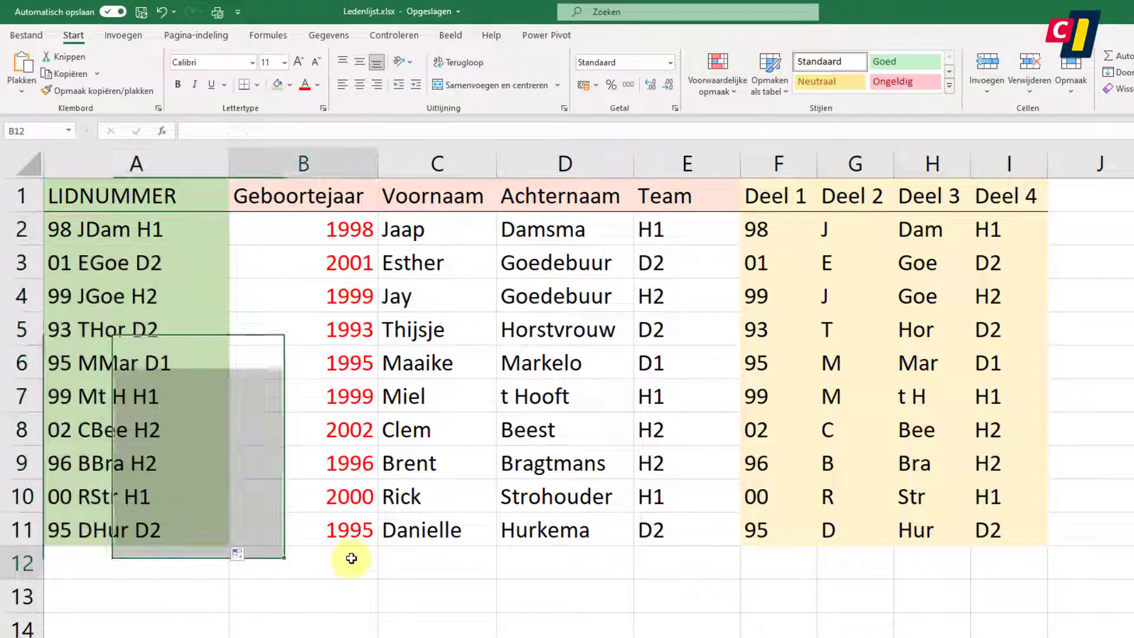
type("1997")
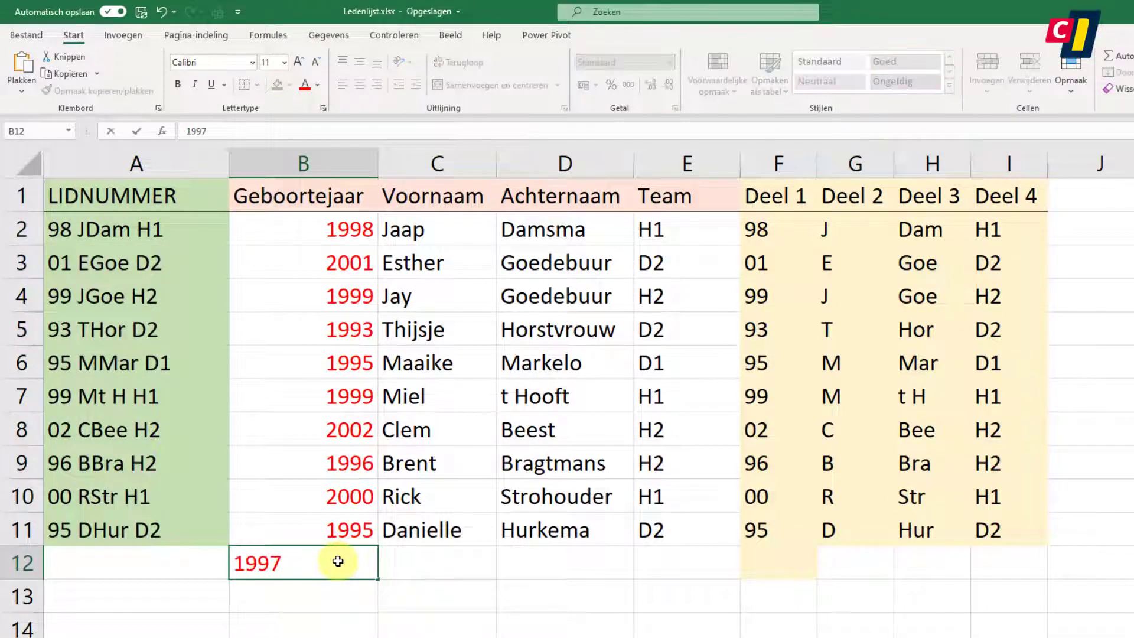
key("Tab")
type("Basti")
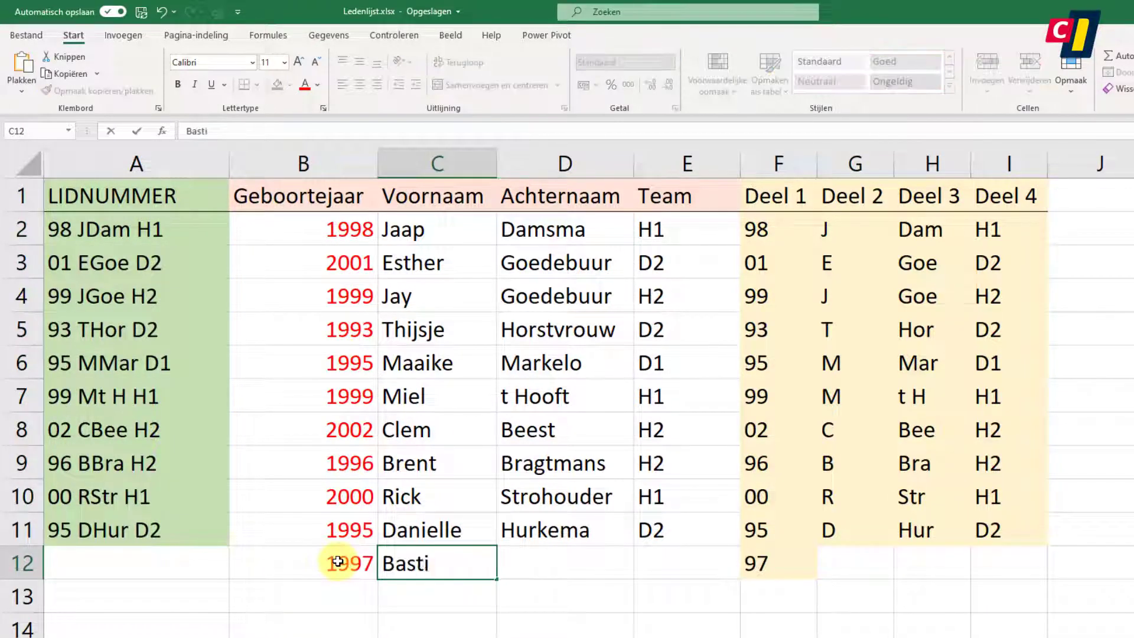
type("aan")
key("Tab")
type("Rejen")
key("Tab")
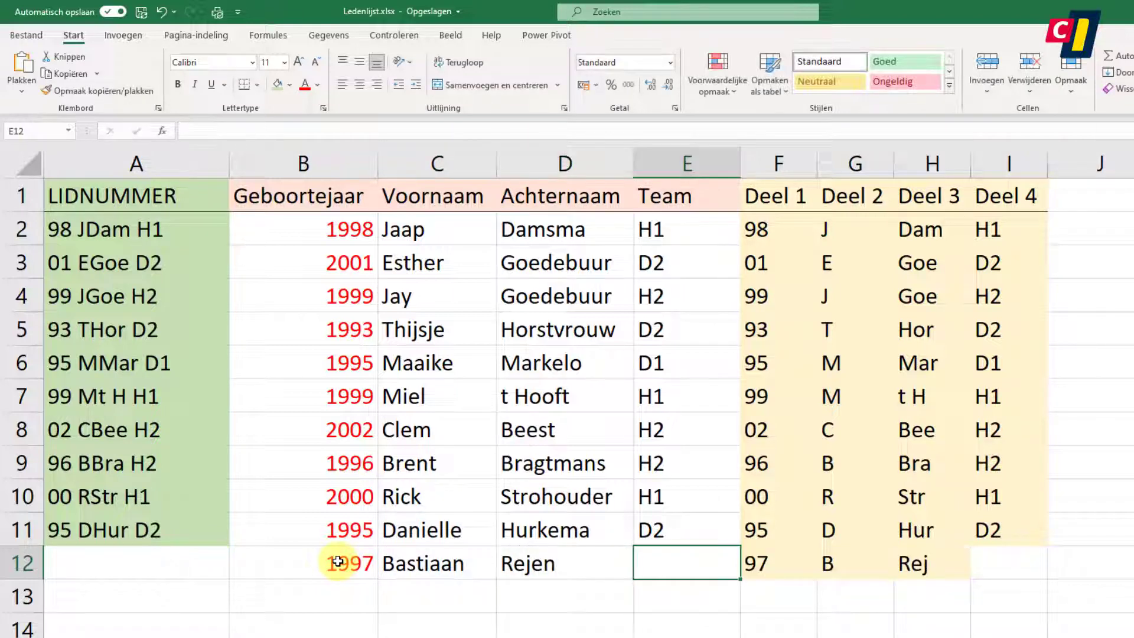
type("D")
key("BackSpace")
type("H1")
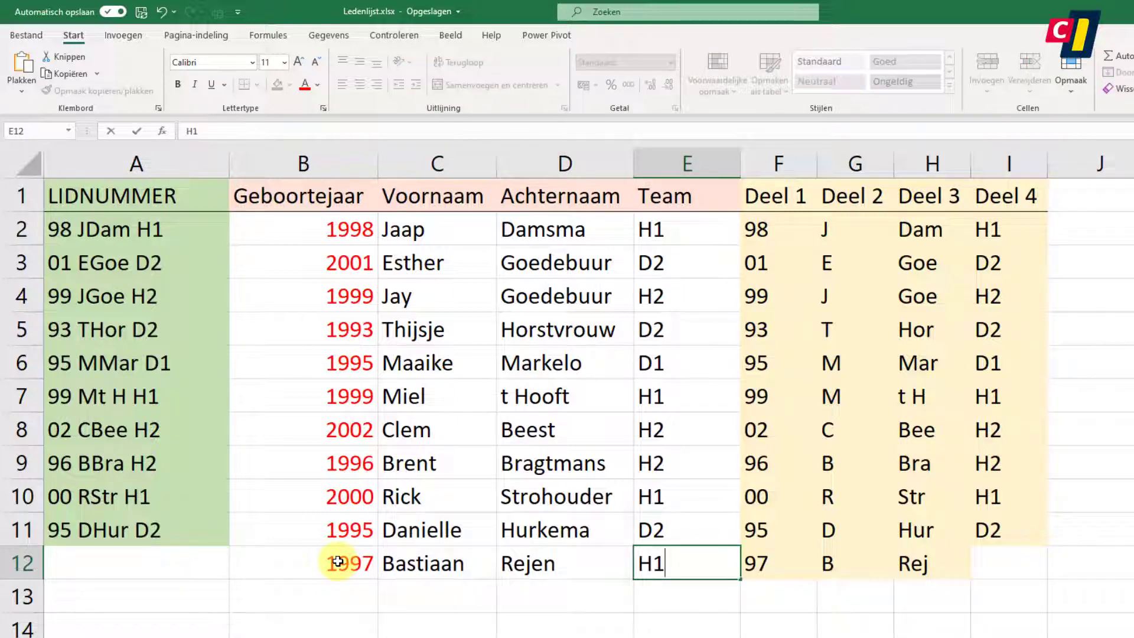
key("Tab")
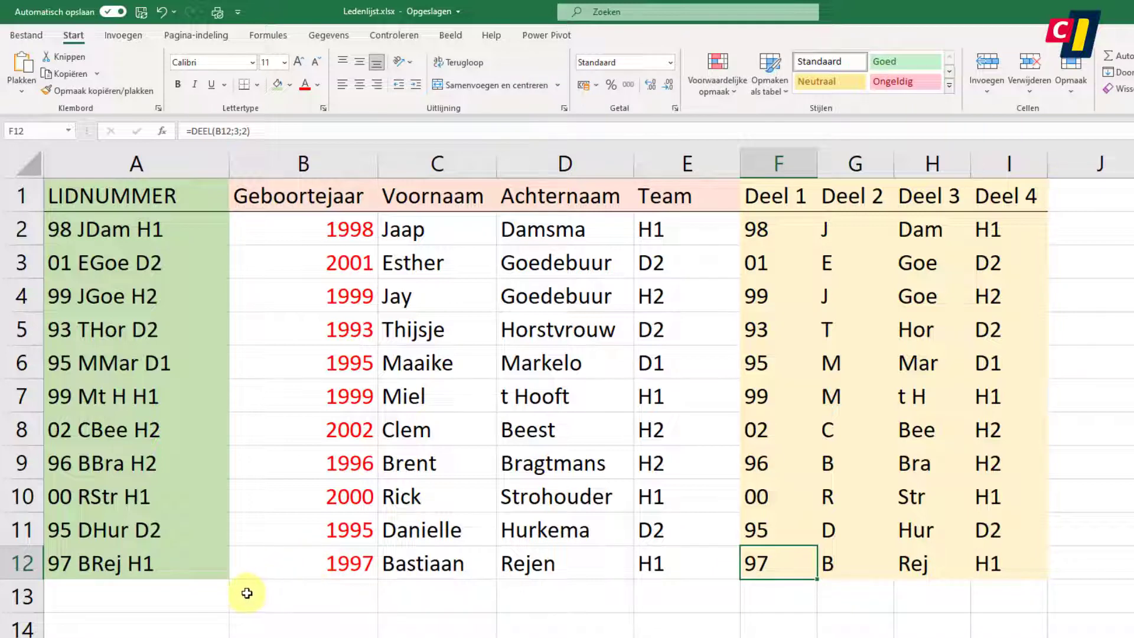